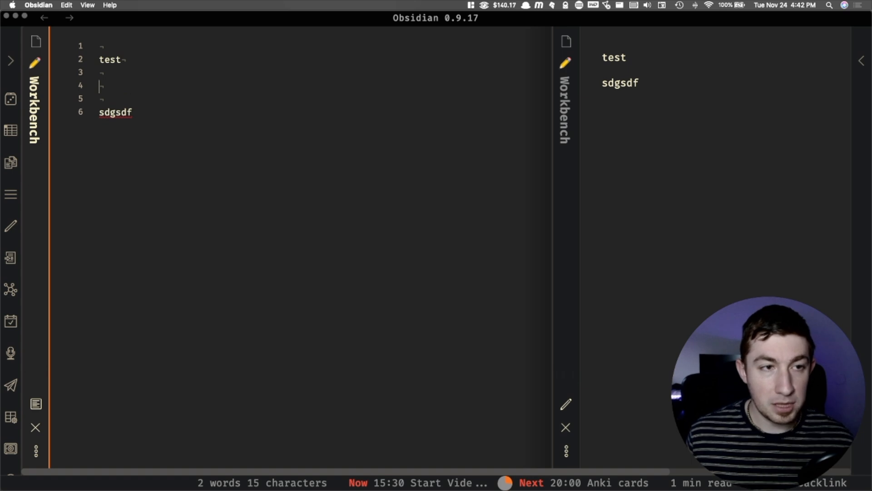
- Insert a horizontal rule (---) between the lines "test" and "sdgsdf" and view it in the note preview
{"action": "type", "text": "---"}
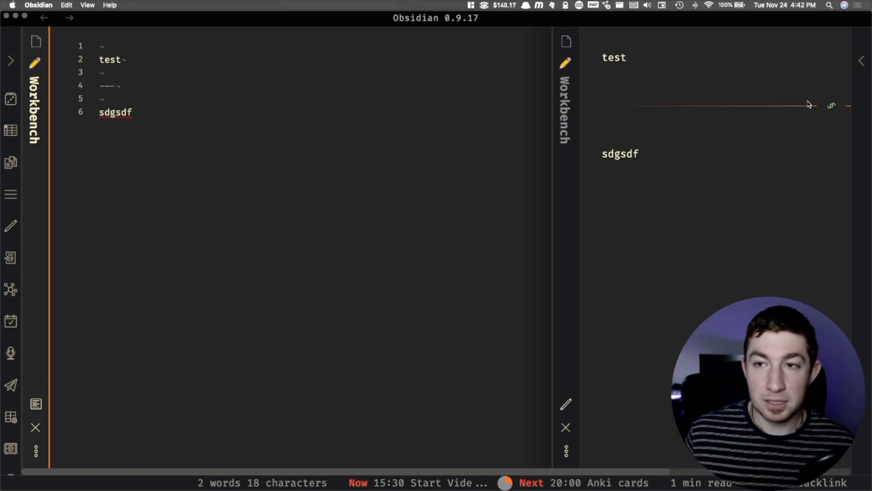
{"action": "scroll", "coordinate": [746, 131], "scroll_direction": "right", "scroll_amount": 5}
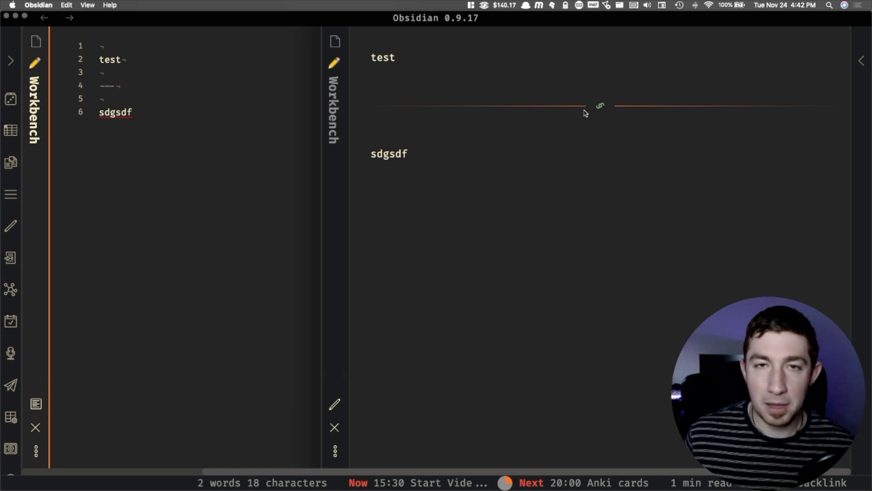
{"action": "scroll", "coordinate": [543, 119], "scroll_direction": "left", "scroll_amount": 5}
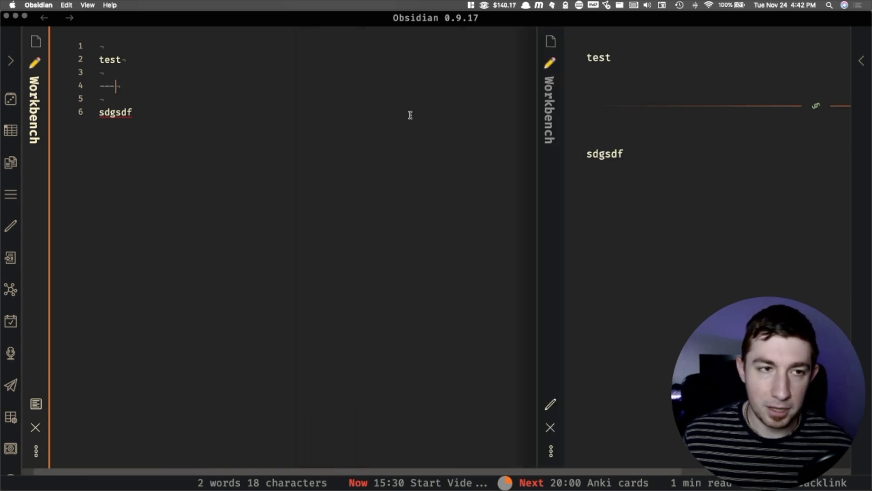
- Clear all the existing text from the Workbench note
{"action": "left_click_drag", "start_coordinate": [181, 113], "coordinate": [97, 56]}
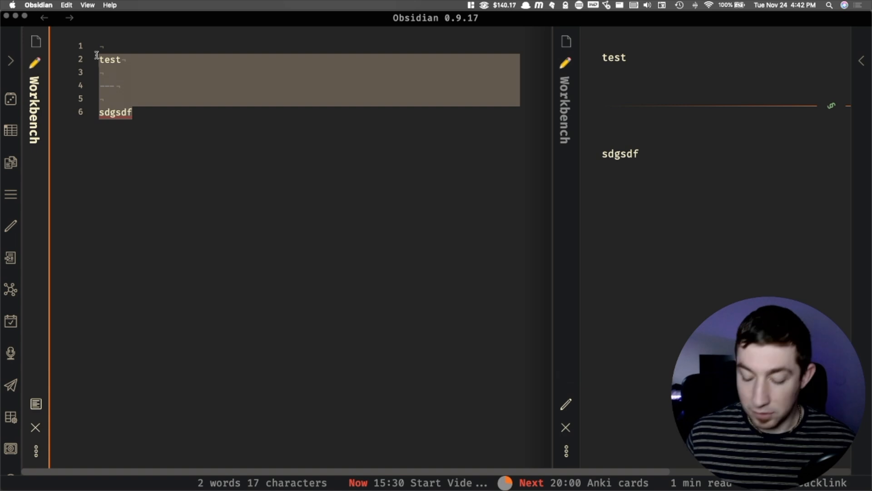
{"action": "key", "text": "BackSpace"}
{"action": "key", "text": "BackSpace"}
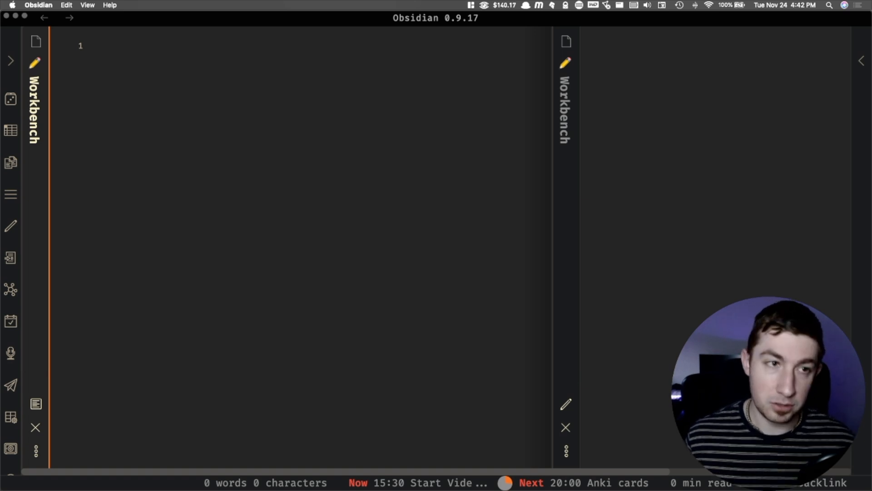
- Insert the yaml template into the empty note
{"action": "key", "text": "super+t"}
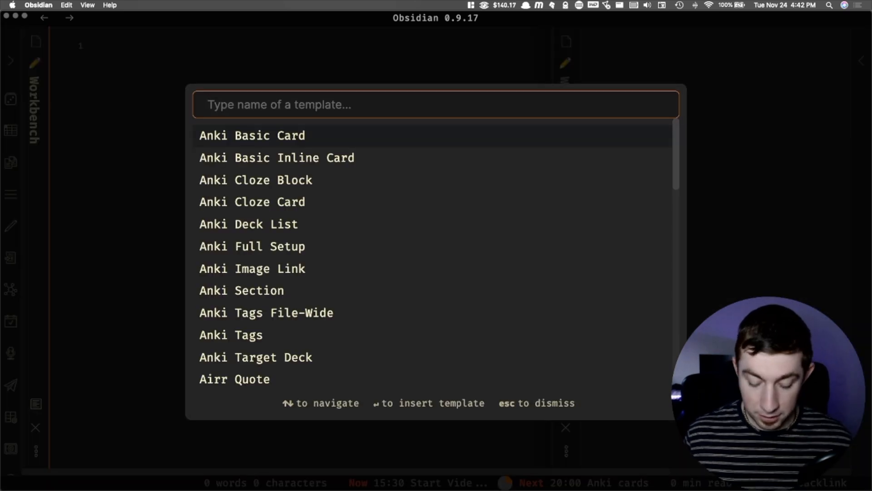
{"action": "type", "text": "yaml"}
{"action": "key", "text": "Return"}
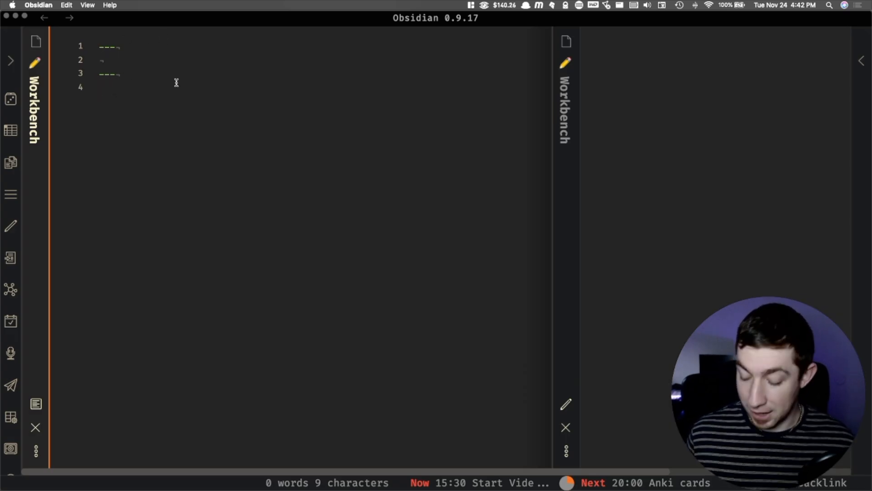
- Add a --- horizontal rule two lines below the front matter block and delete it again
{"action": "key", "text": "Return"}
{"action": "key", "text": "Return"}
{"action": "type", "text": "---"}
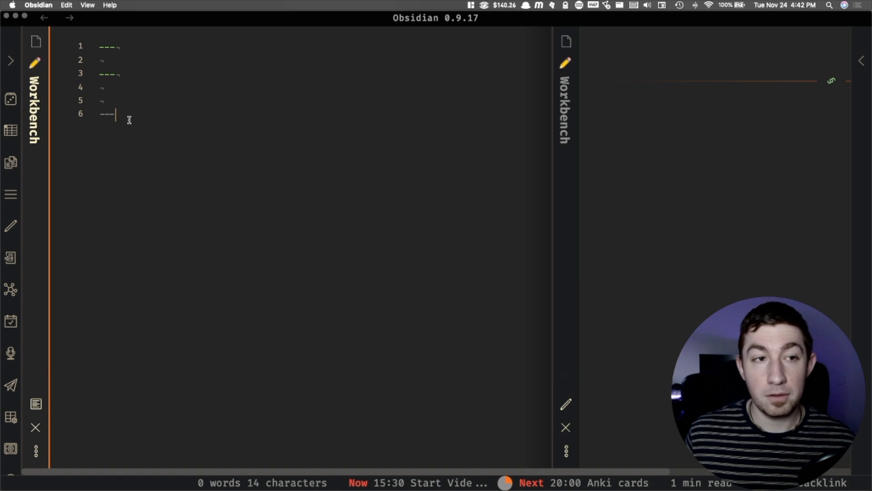
{"action": "left_click_drag", "start_coordinate": [139, 118], "coordinate": [81, 118]}
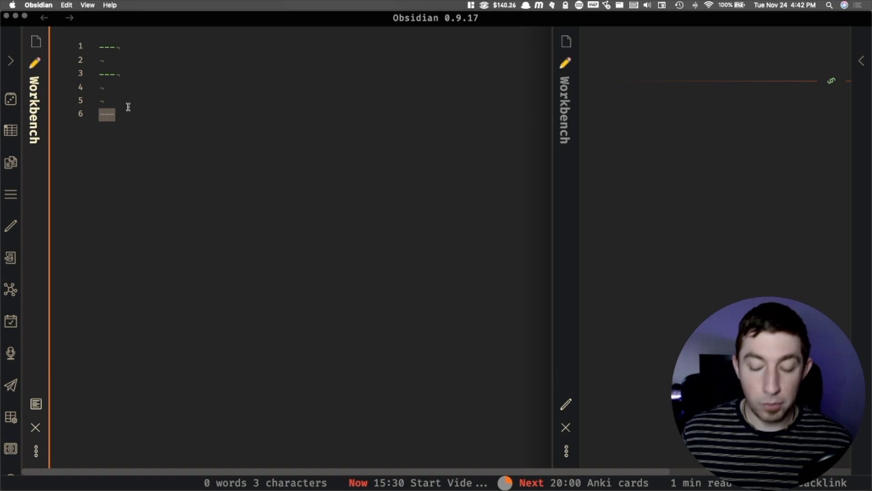
{"action": "key", "text": "BackSpace"}
- Enter "aliases" and "tags" on separate lines inside the front matter block
{"action": "left_click", "coordinate": [165, 58]}
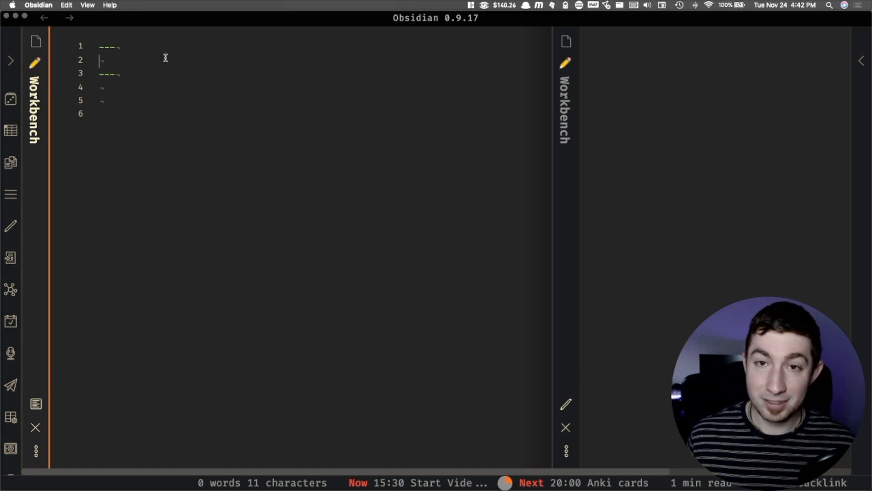
{"action": "type", "text": "aliases"}
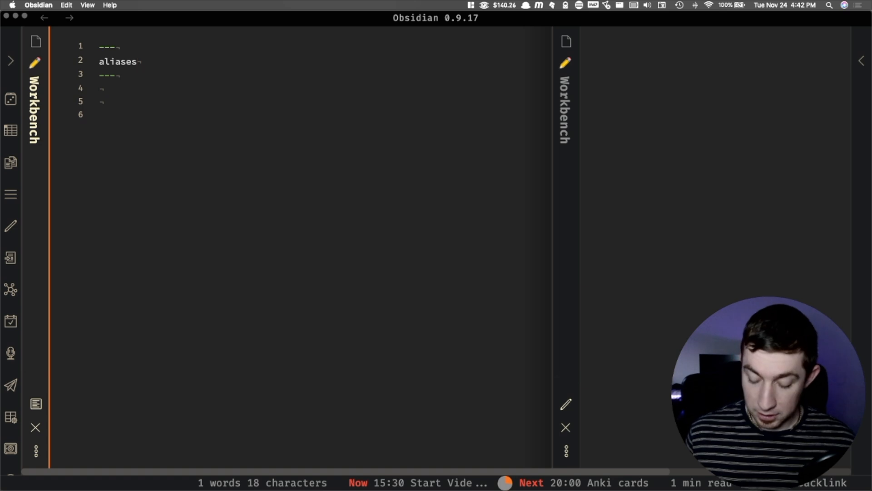
{"action": "key", "text": "Return"}
{"action": "type", "text": "tags"}
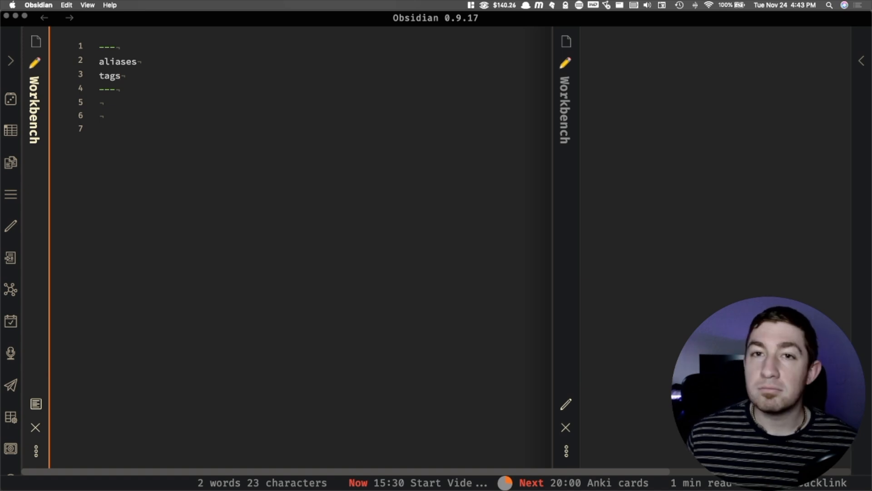
- Complete the aliases key with a colon and add the indented list item "long name of a file here" in quotes beneath it
{"action": "left_click", "coordinate": [162, 62]}
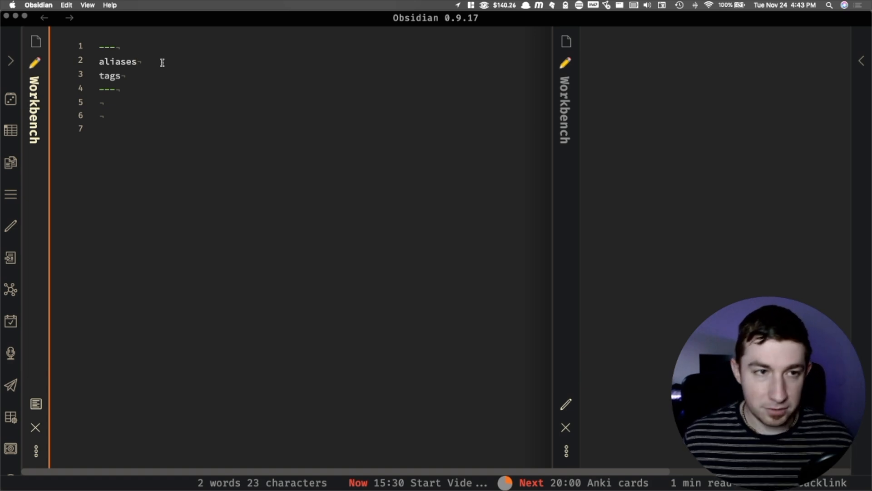
{"action": "type", "text": ":"}
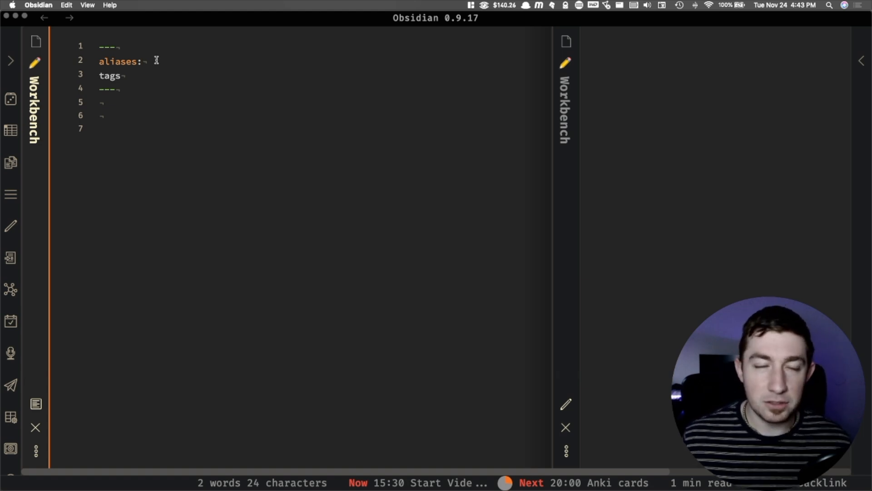
{"action": "key", "text": "Return"}
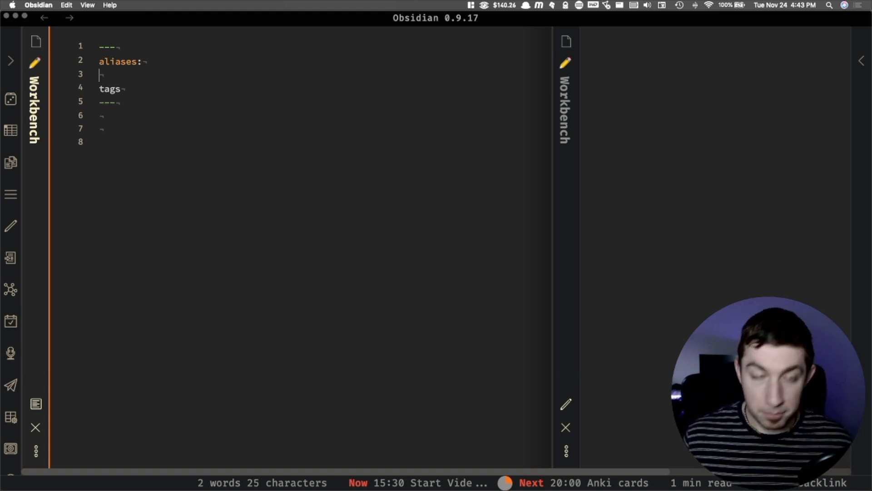
{"action": "type", "text": "-"}
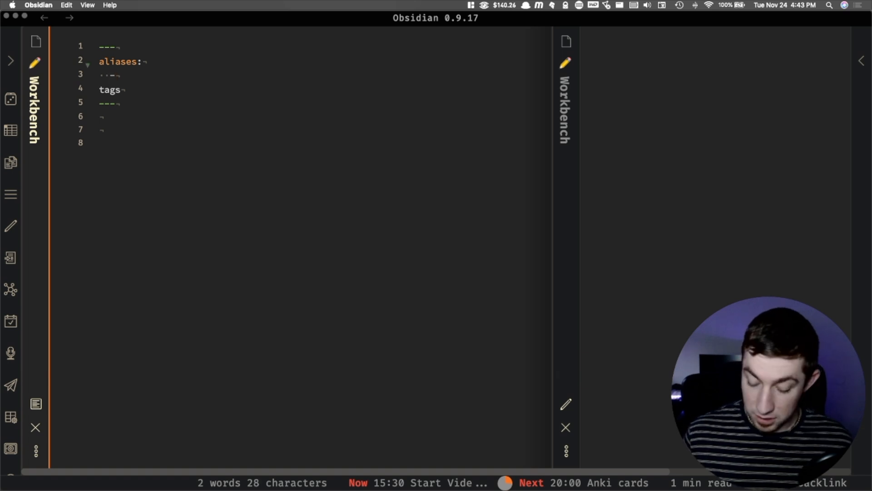
{"action": "type", "text": " \"long name of a fiule here"}
{"action": "key", "text": "Left"}
{"action": "key", "text": "Left"}
{"action": "key", "text": "Left"}
{"action": "key", "text": "Left"}
{"action": "key", "text": "Left"}
{"action": "key", "text": "Left"}
{"action": "key", "text": "Left"}
{"action": "key", "text": "BackSpace"}
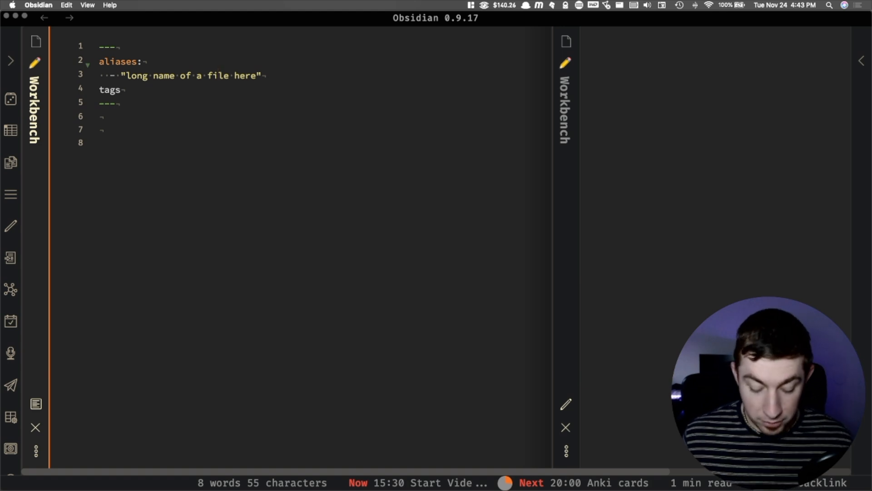
- Comment out the quoted alias item with # and give the aliases key the inline list [Zettelkasten,ADHD,INDEX]
{"action": "key", "text": "super+Left"}
{"action": "type", "text": "#"}
{"action": "key", "text": "Up"}
{"action": "key", "text": "Up"}
{"action": "key", "text": "Escape"}
{"action": "key", "text": "k"}
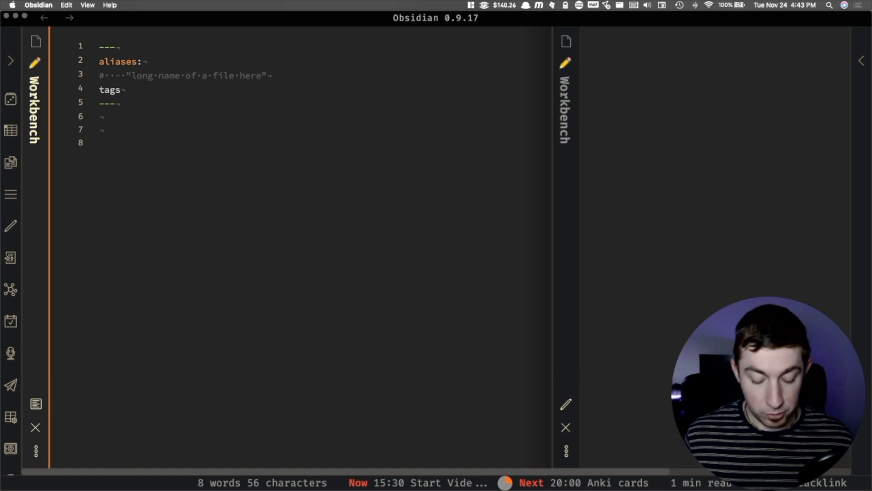
{"action": "type", "text": "["}
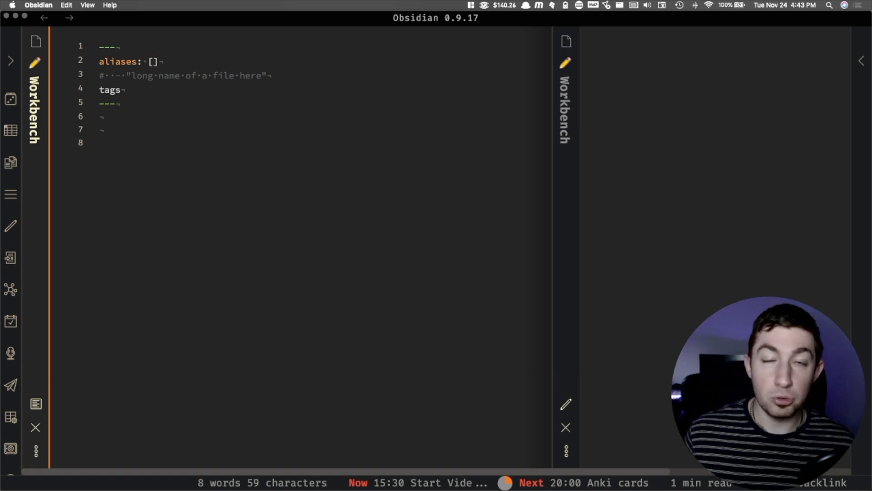
{"action": "type", "text": "\""}
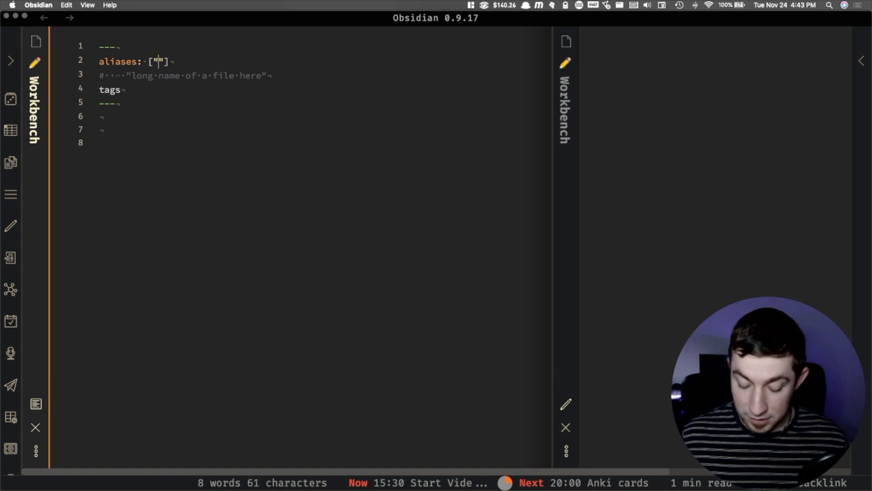
{"action": "key", "text": "BackSpace"}
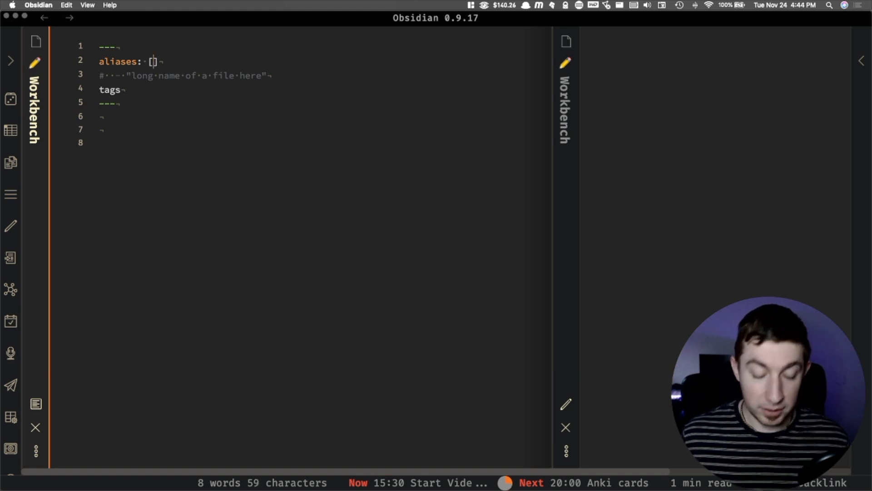
{"action": "type", "text": "Zettelkasten"}
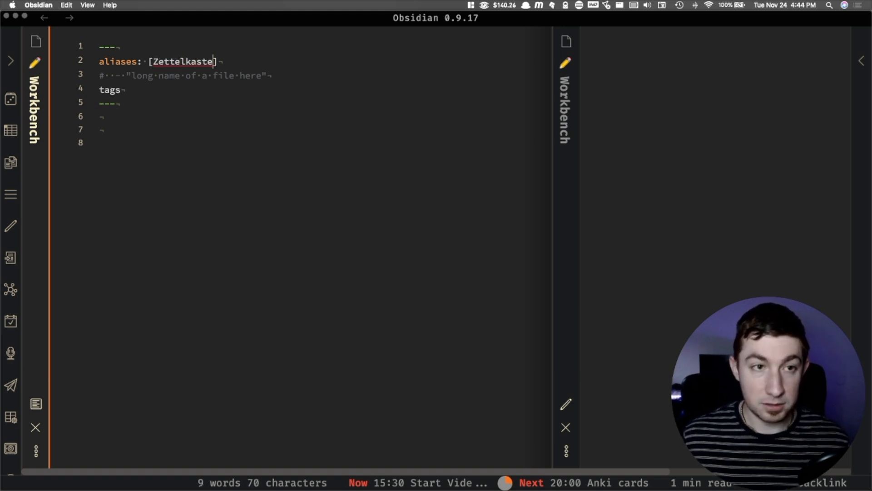
{"action": "type", "text": ",ADHD,"}
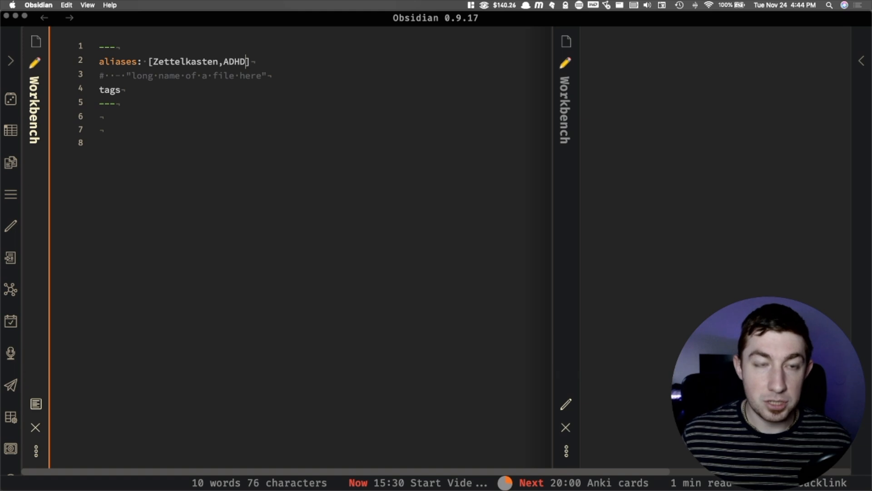
{"action": "type", "text": "INDEX"}
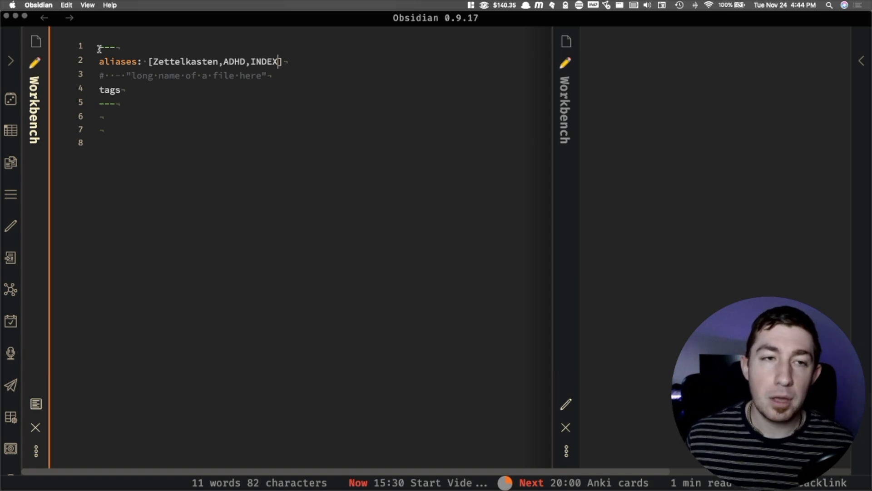
- Remove the comment mark from the quoted alias item and highlight the inline and list-item alias formats in turn
{"action": "left_click", "coordinate": [127, 76]}
{"action": "left_click", "coordinate": [106, 76]}
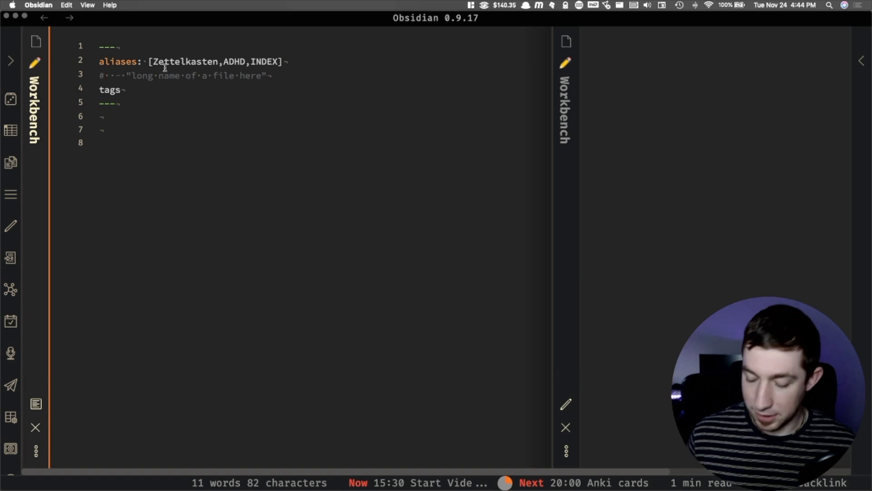
{"action": "key", "text": "BackSpace"}
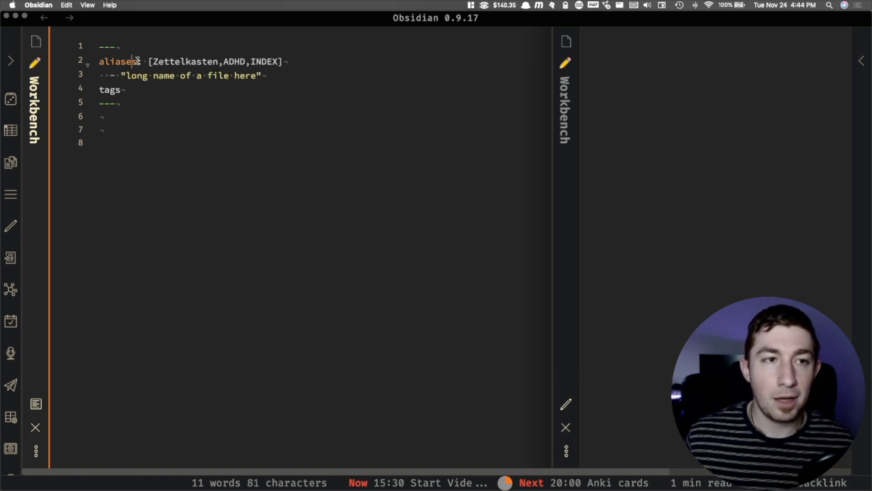
{"action": "left_click_drag", "start_coordinate": [131, 61], "coordinate": [277, 61]}
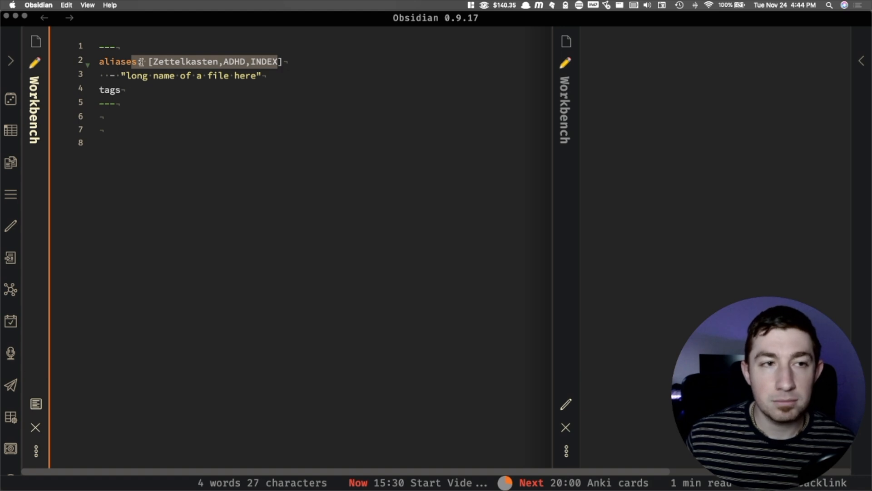
{"action": "left_click_drag", "start_coordinate": [137, 62], "coordinate": [301, 63]}
{"action": "left_click_drag", "start_coordinate": [115, 76], "coordinate": [289, 74]}
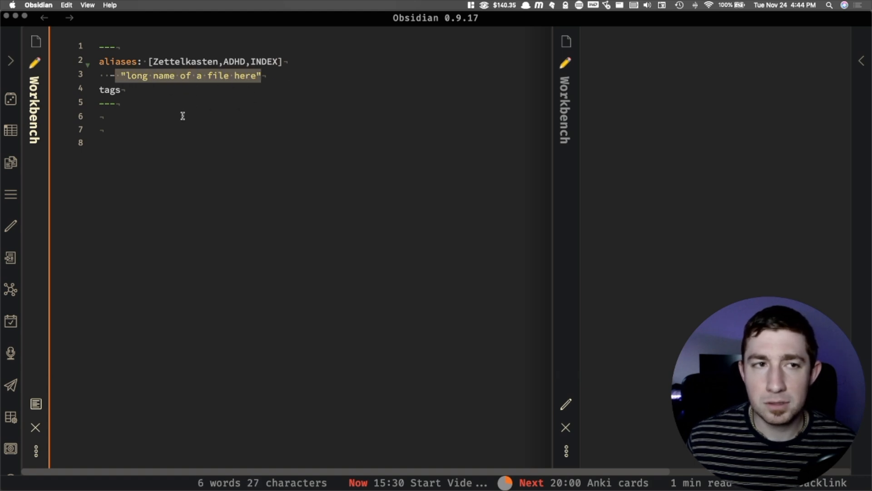
- Start an internal link with [[ on the note's last line to check its suggestions, and dismiss them
{"action": "left_click", "coordinate": [176, 157]}
{"action": "type", "text": "[["}
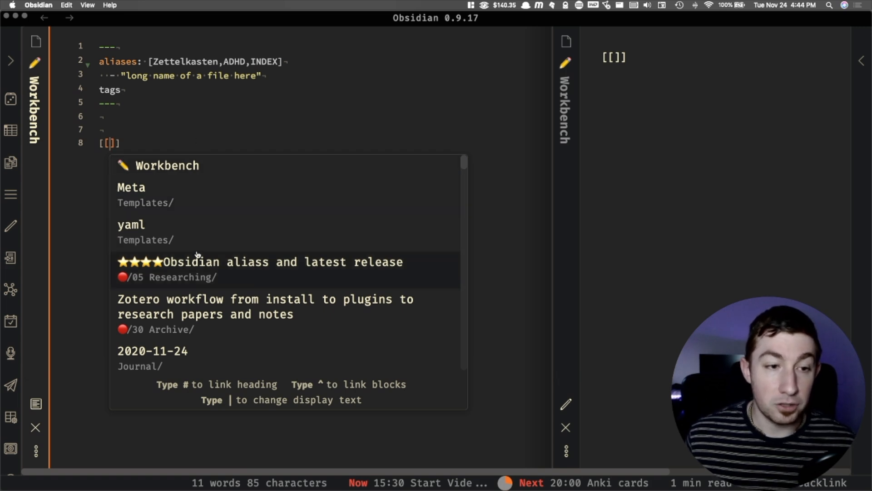
{"action": "key", "text": "Escape"}
{"action": "left_click", "coordinate": [138, 142]}
- Delete the quoted alias item line and the tags line from the front matter
{"action": "double_click", "coordinate": [198, 76]}
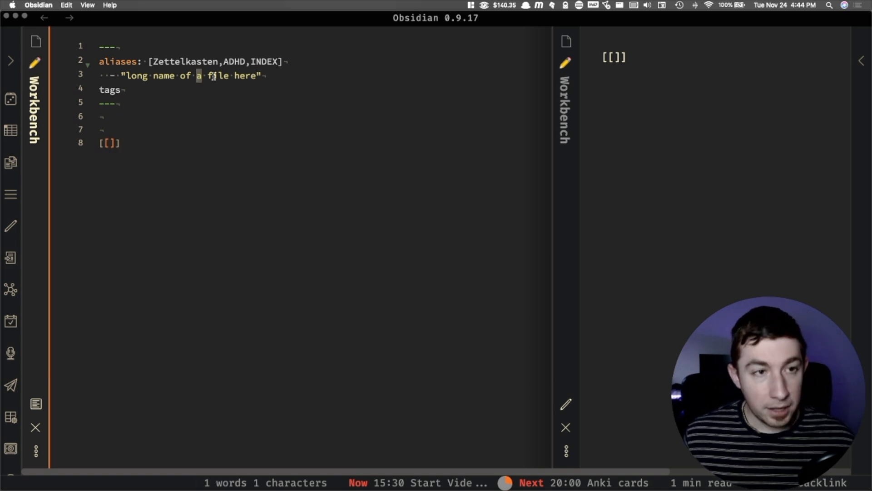
{"action": "key", "text": "BackSpace"}
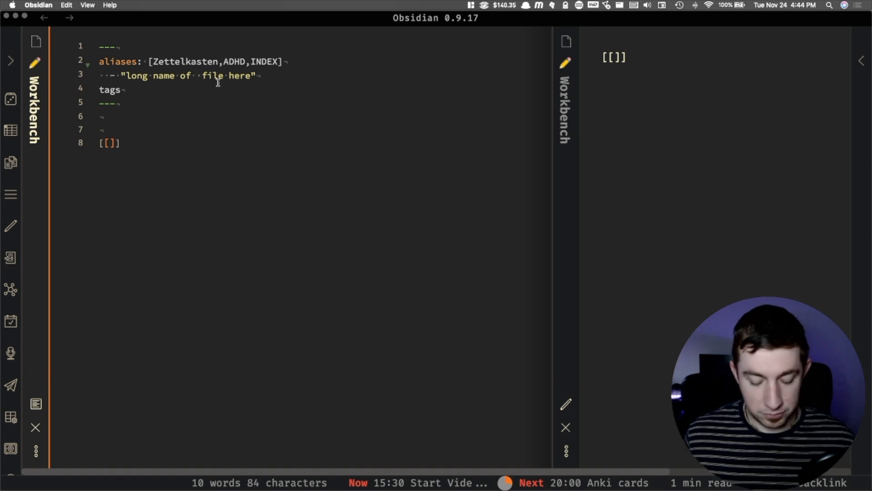
{"action": "key", "text": "d"}
{"action": "key", "text": "d"}
{"action": "left_click", "coordinate": [159, 78]}
{"action": "key", "text": "d"}
{"action": "key", "text": "d"}
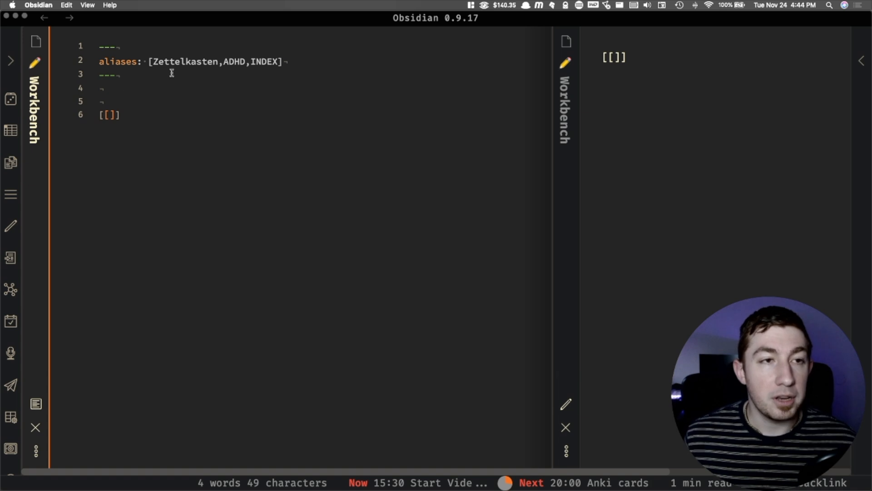
- Replace the empty link at the end of the note with a link to the Workbench note's Zettelkasten alias
{"action": "left_click", "coordinate": [177, 106]}
{"action": "left_click", "coordinate": [184, 116]}
{"action": "key", "text": "d"}
{"action": "key", "text": "d"}
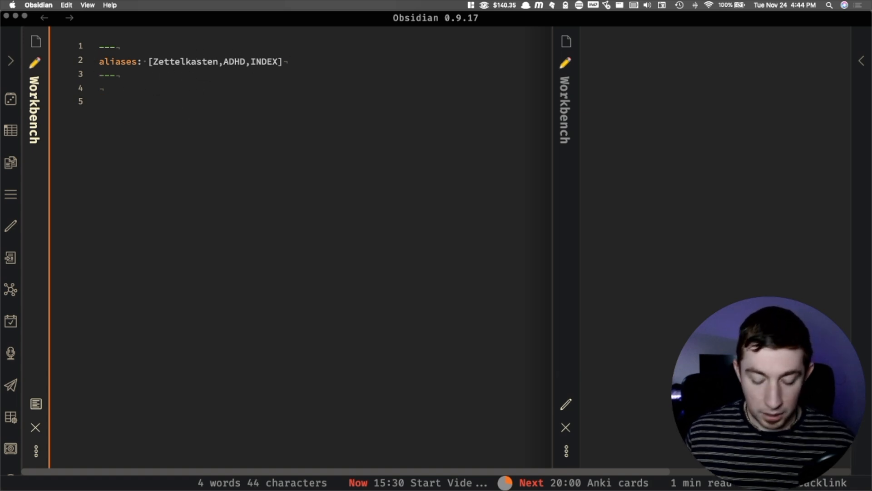
{"action": "type", "text": "i[["}
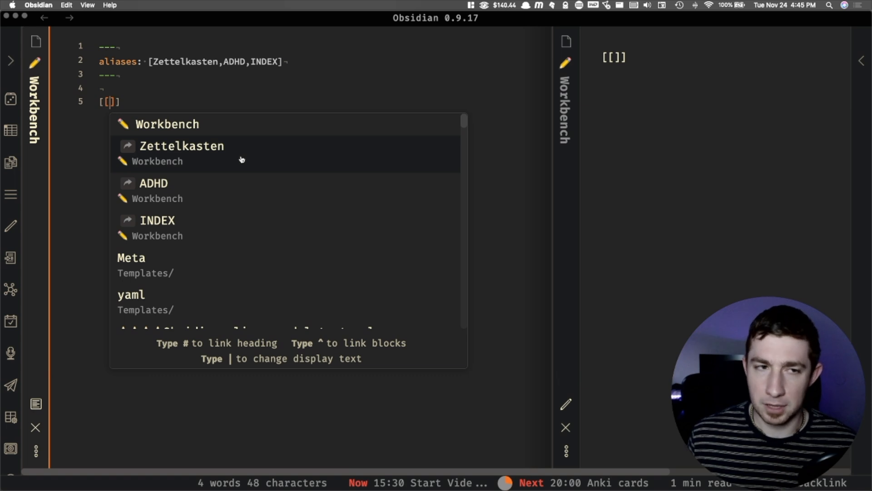
{"action": "left_click", "coordinate": [200, 149]}
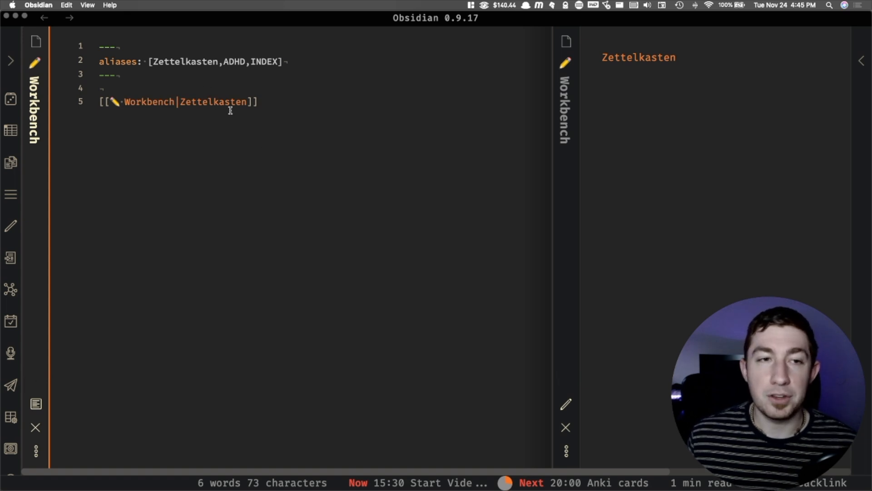
- Add a second link to the Workbench note on a new last line, with the display text Zettelkasten
{"action": "mouse_move", "coordinate": [639, 59]}
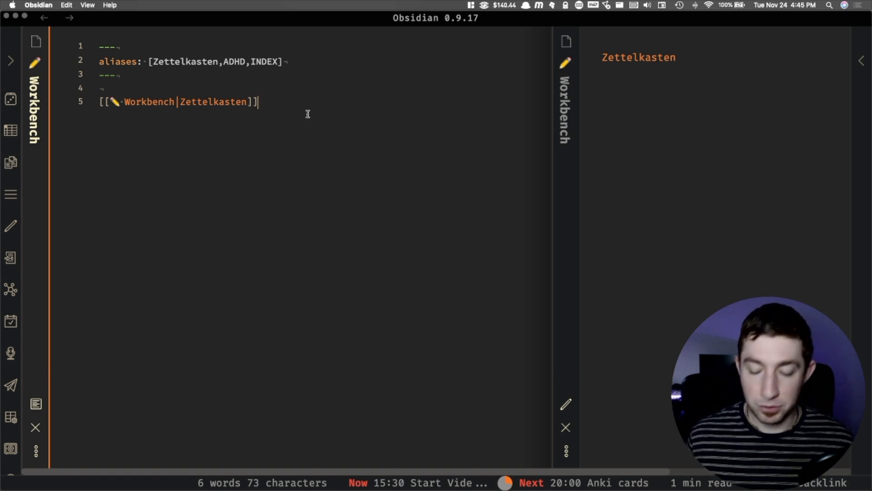
{"action": "key", "text": "Return"}
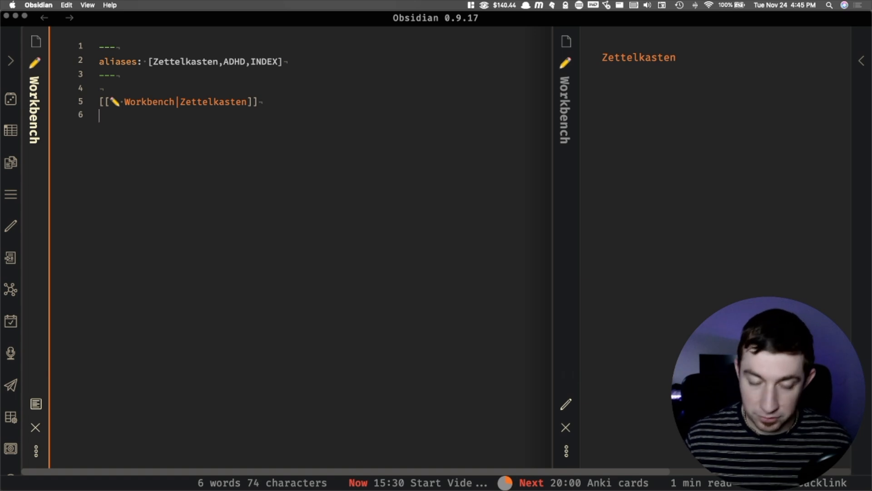
{"action": "type", "text": "[["}
{"action": "key", "text": "Return"}
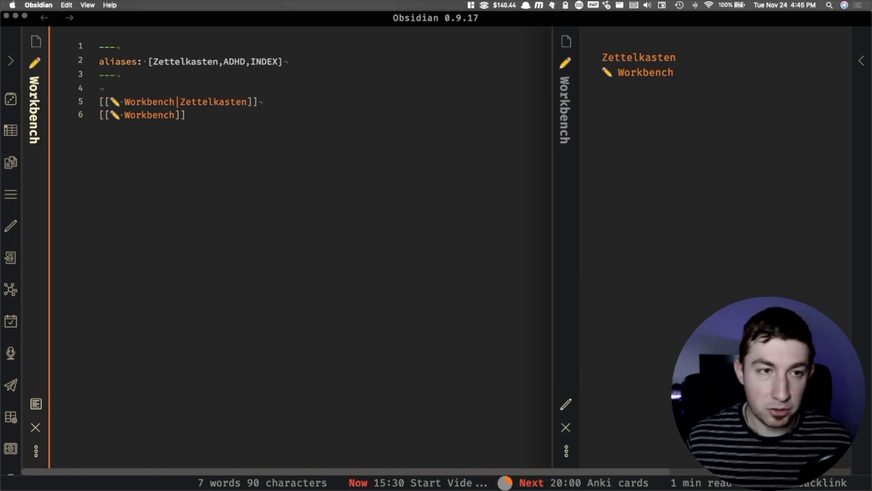
{"action": "type", "text": "|"}
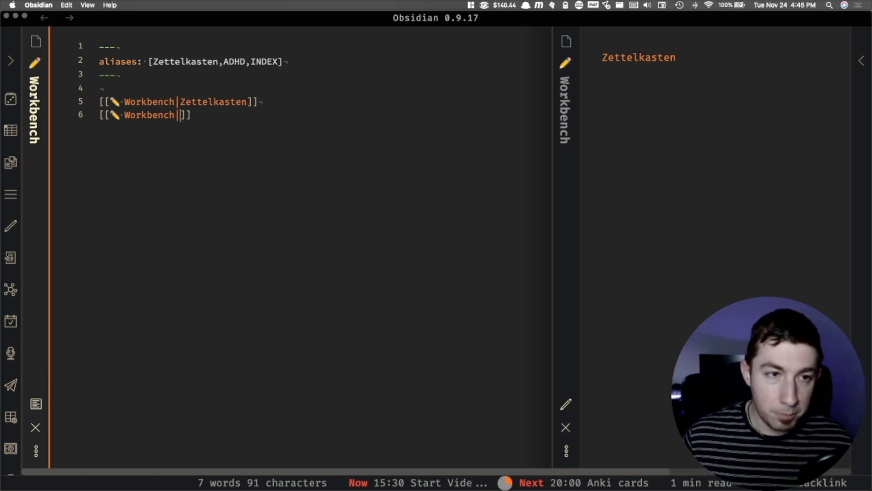
{"action": "type", "text": "Zettelkaste"}
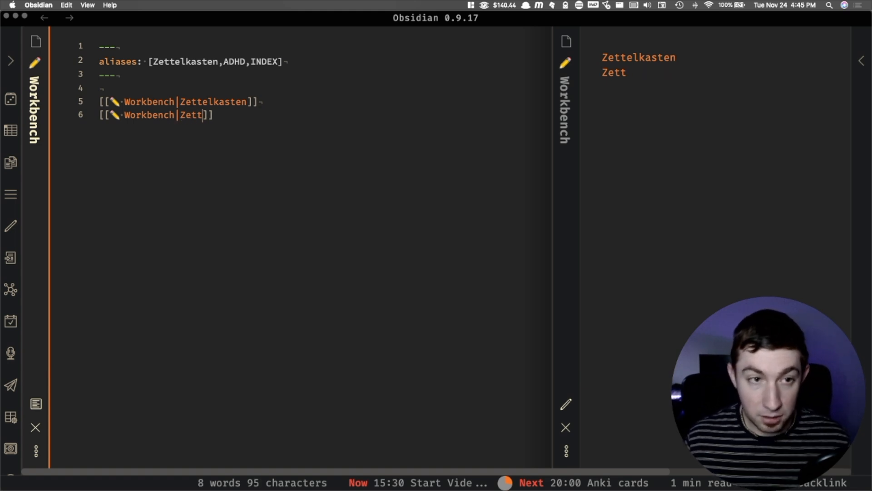
{"action": "type", "text": "n"}
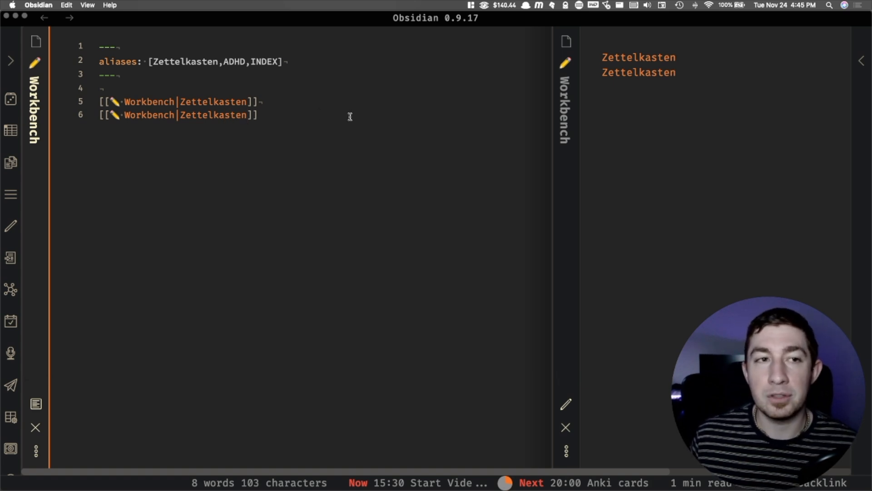
- Delete the second Workbench link from the note's last line
{"action": "left_click", "coordinate": [283, 119]}
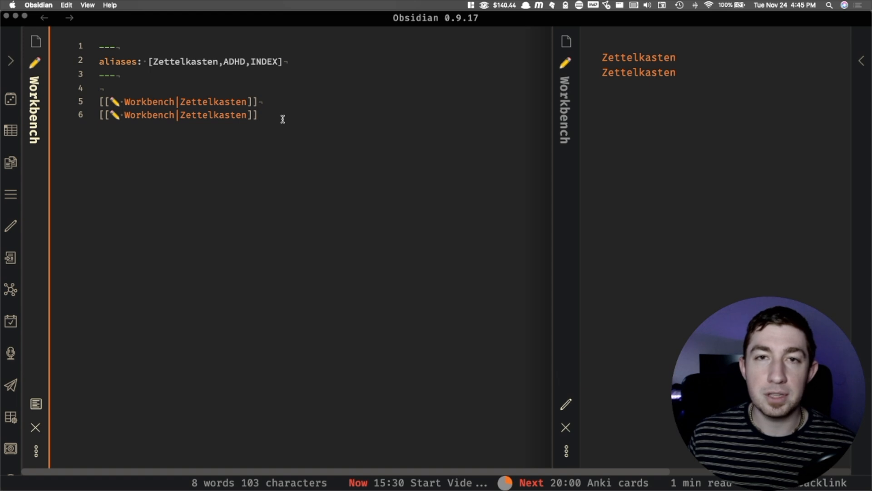
{"action": "left_click_drag", "start_coordinate": [288, 114], "coordinate": [70, 113]}
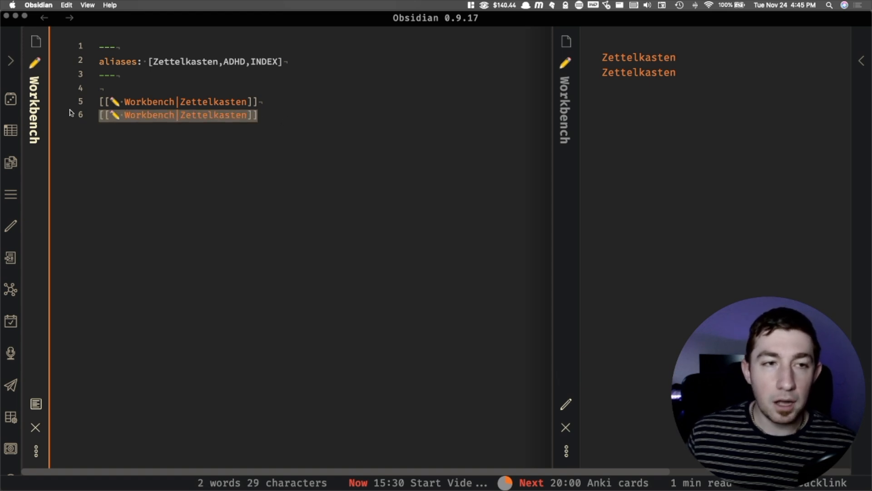
{"action": "key", "text": "BackSpace"}
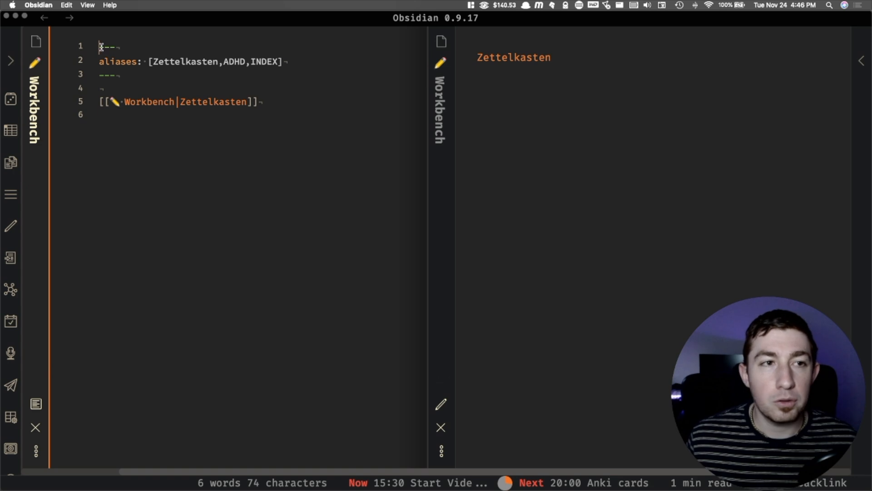
- Highlight the whole front matter block at the start of the note, and clear the selection
{"action": "left_click_drag", "start_coordinate": [100, 47], "coordinate": [166, 71]}
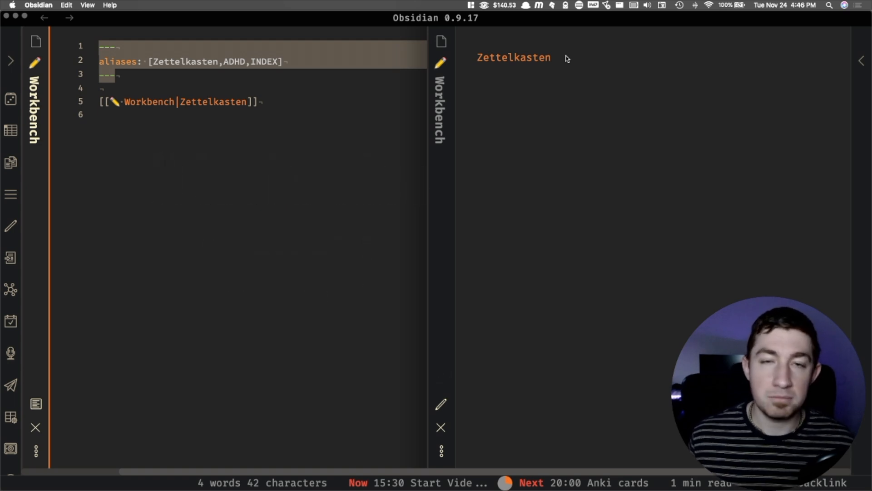
{"action": "left_click", "coordinate": [253, 145]}
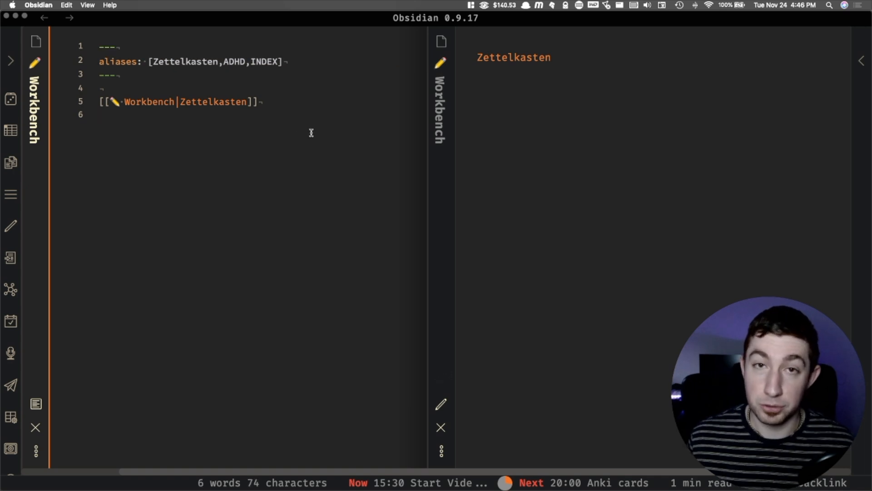
- Replace the ADHD alias in the inline aliases list with & Tidy Data
{"action": "left_click", "coordinate": [149, 63]}
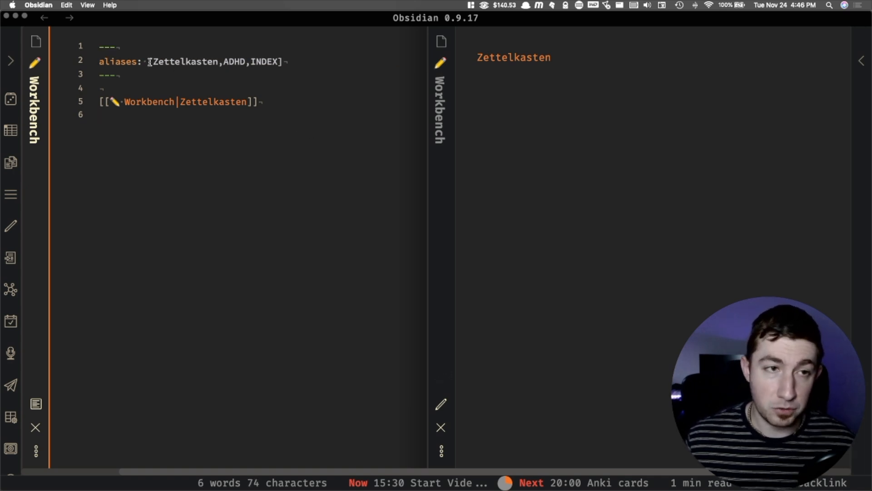
{"action": "key", "text": "Escape"}
{"action": "key", "text": "l"}
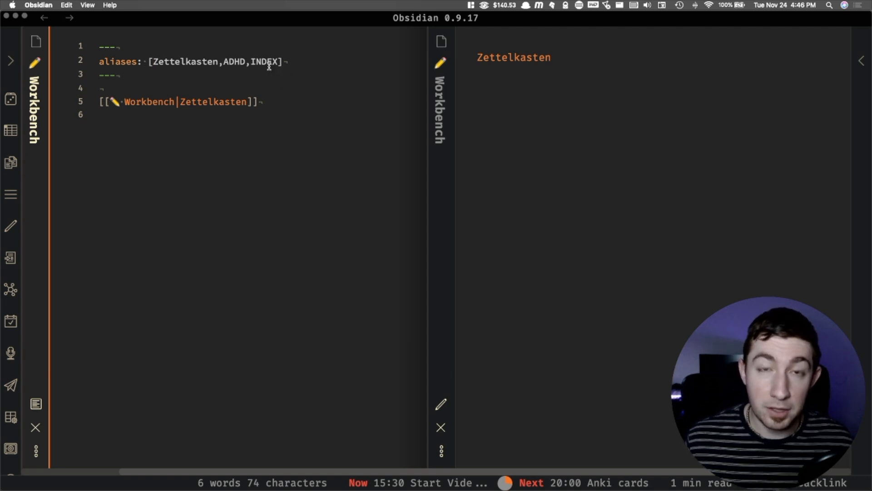
{"action": "left_click", "coordinate": [229, 62]}
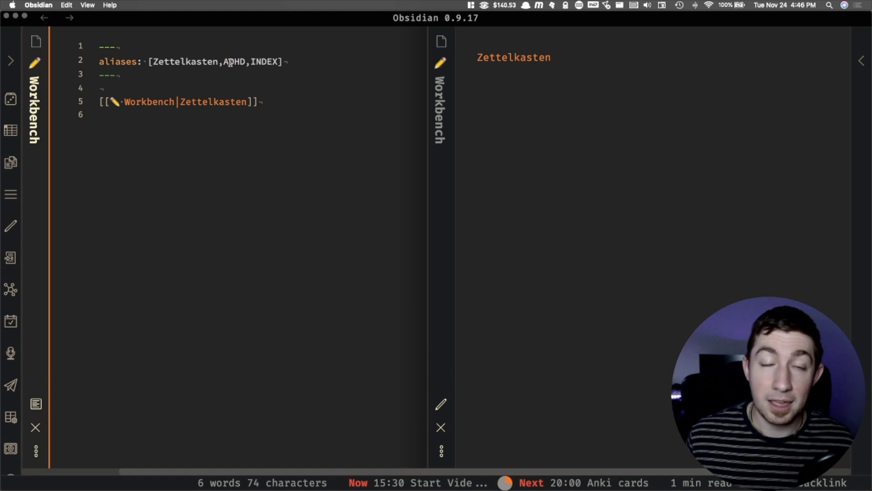
{"action": "type", "text": "ciw"}
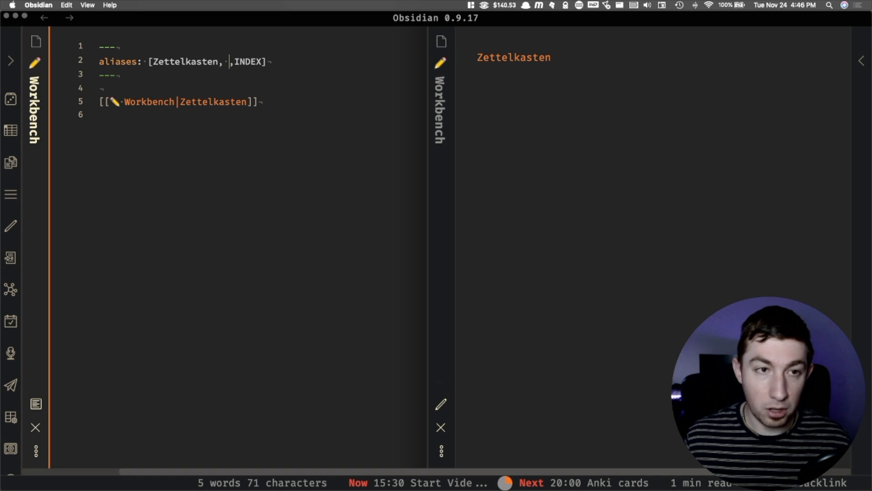
{"action": "type", "text": " & Tidy D"}
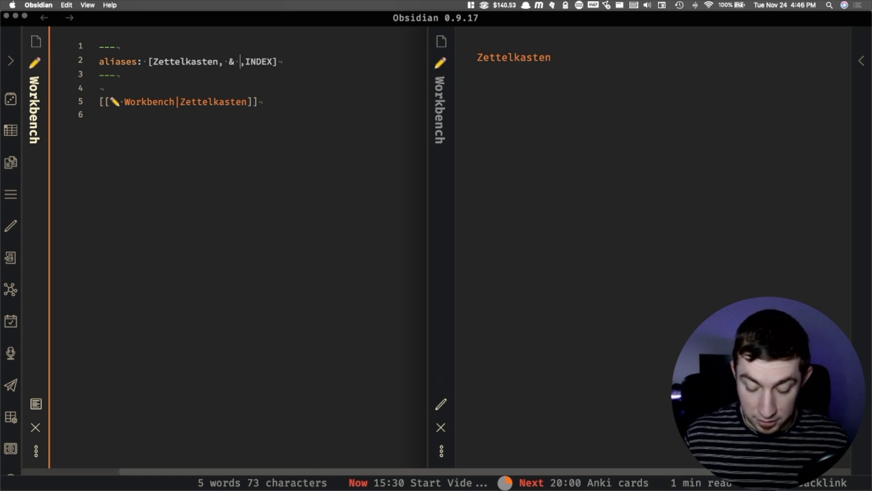
{"action": "type", "text": "ata"}
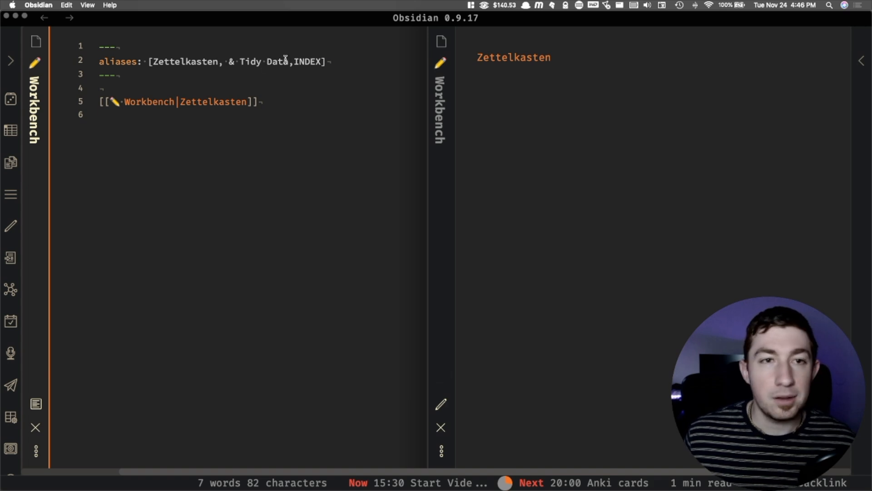
- Start an internal link with [[ on a new last line to check how the & Tidy Data alias is suggested, and dismiss the suggestions
{"action": "left_click", "coordinate": [297, 149]}
{"action": "key", "text": "Return"}
{"action": "type", "text": "[["}
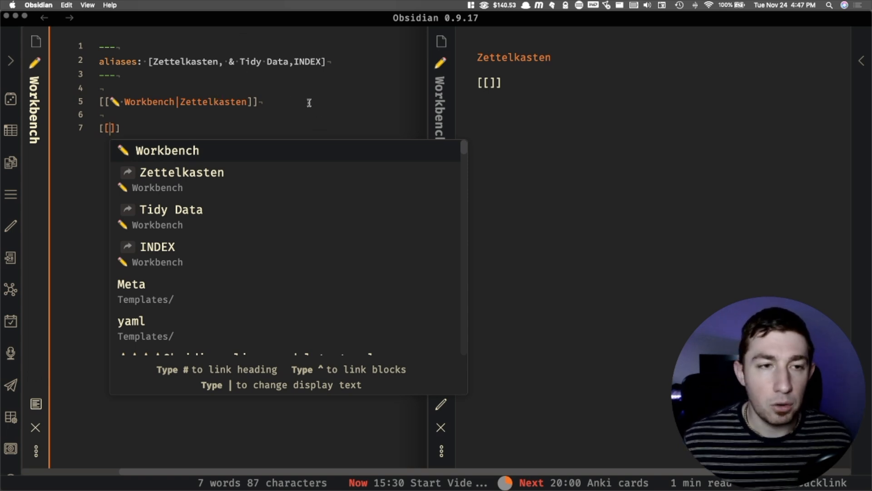
{"action": "key", "text": "Escape"}
- Wrap the & Tidy Data alias in the front matter in double quotes
{"action": "left_click", "coordinate": [234, 64]}
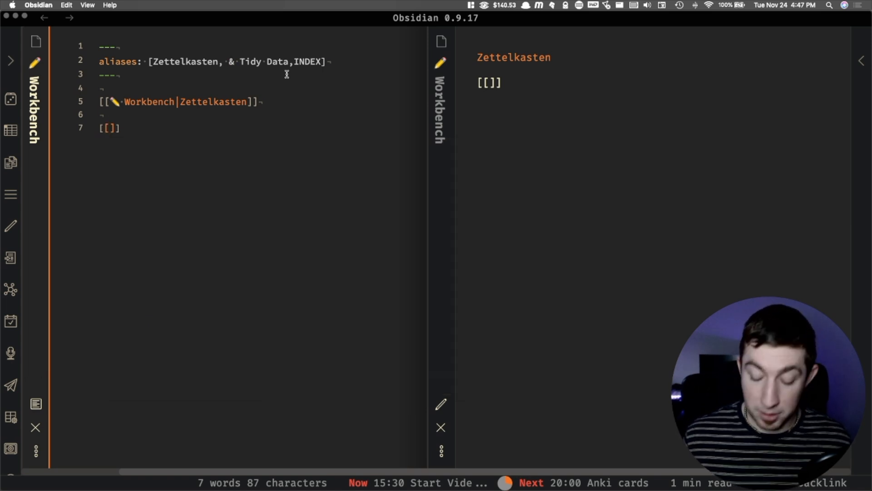
{"action": "key", "text": "i"}
{"action": "key", "text": "shift+alt+Right"}
{"action": "key", "text": "shift+alt+Right"}
{"action": "key", "text": "shift+alt+Right"}
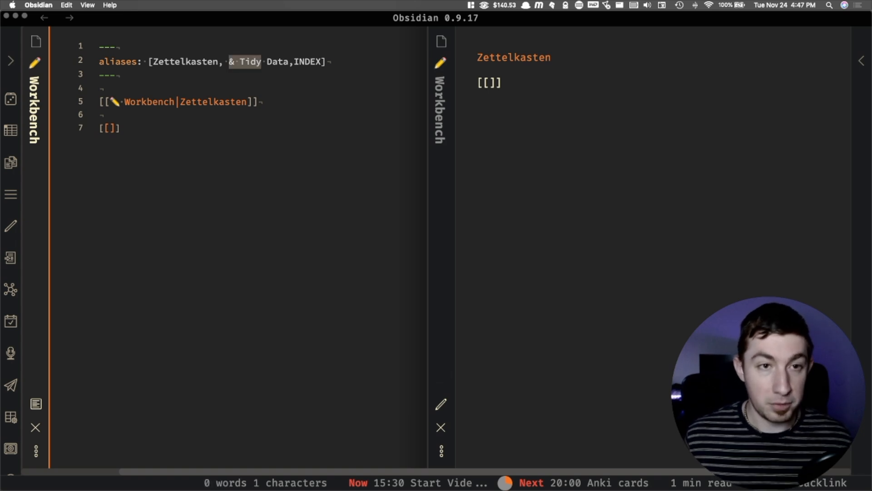
{"action": "key", "text": "BackSpace"}
{"action": "key", "text": "super+z"}
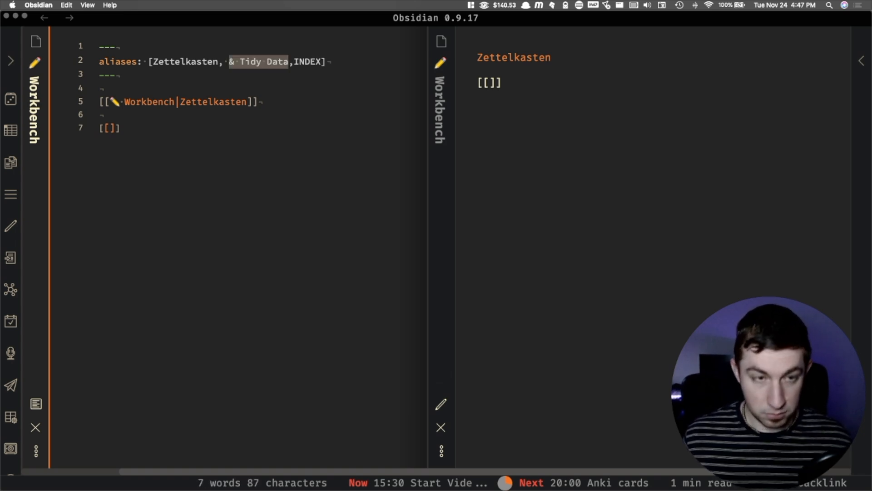
{"action": "type", "text": "\""}
- Check the suggestions for the quoted alias from the last line's empty link, and delete all links below the front matter
{"action": "left_click", "coordinate": [256, 133]}
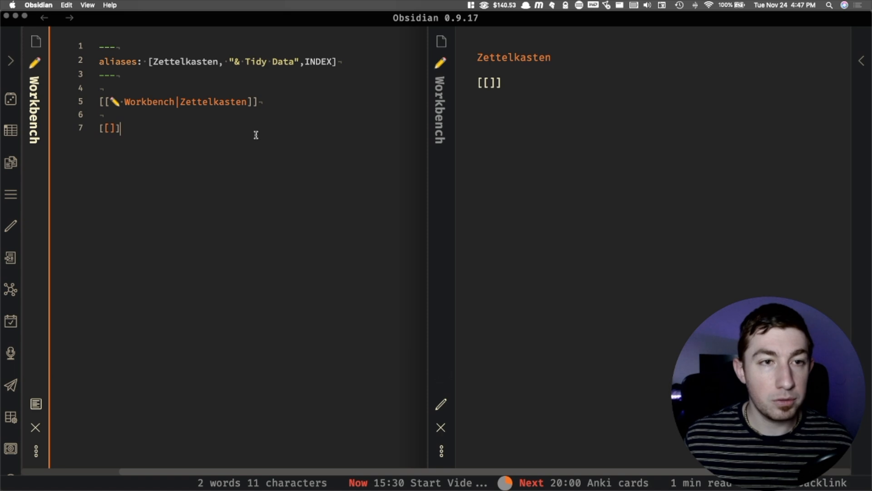
{"action": "key", "text": "BackSpace"}
{"action": "key", "text": "BackSpace"}
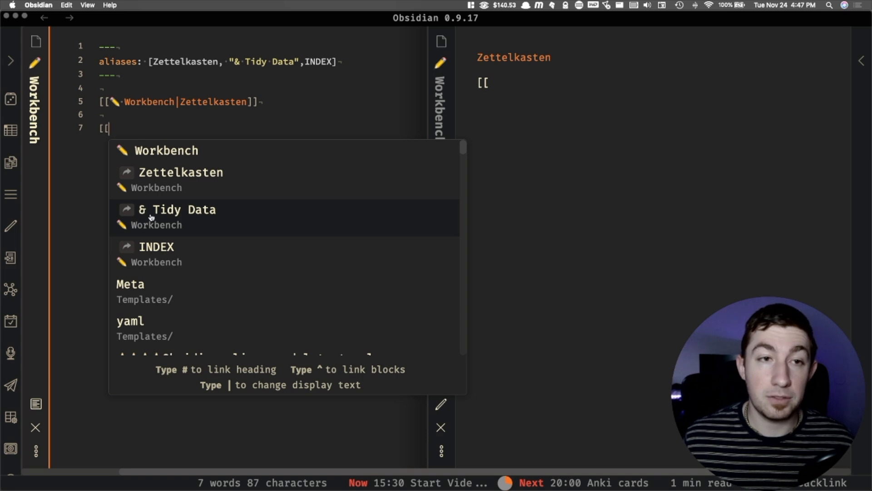
{"action": "left_click", "coordinate": [216, 95]}
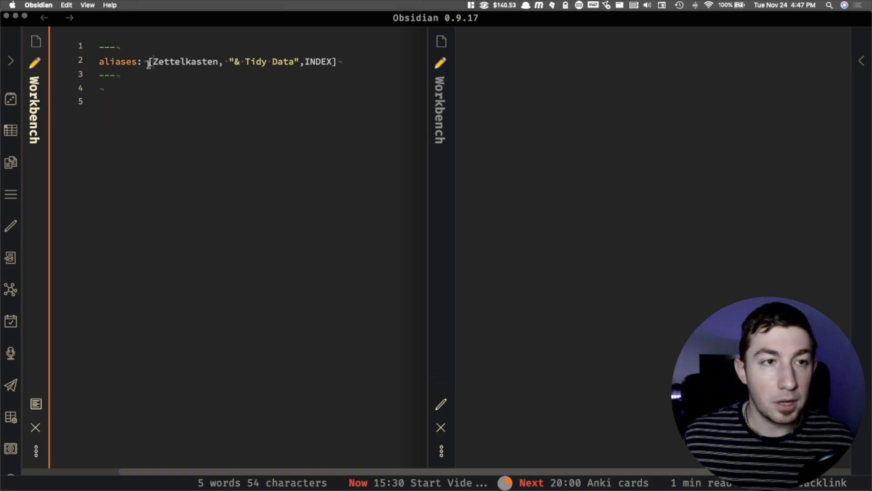
- Replace the inline aliases list with indented hyphen items Zettelkasten, ADHD and INDEX, one per line
{"action": "left_click_drag", "start_coordinate": [149, 62], "coordinate": [341, 63]}
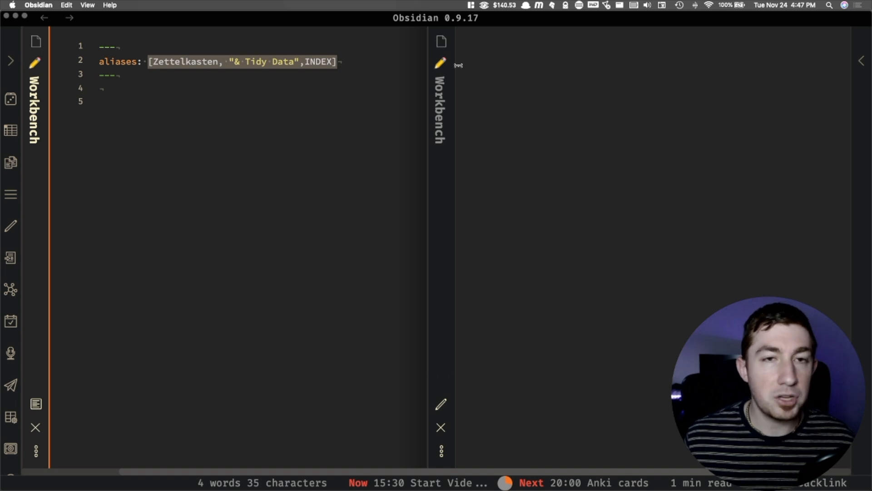
{"action": "key", "text": "BackSpace"}
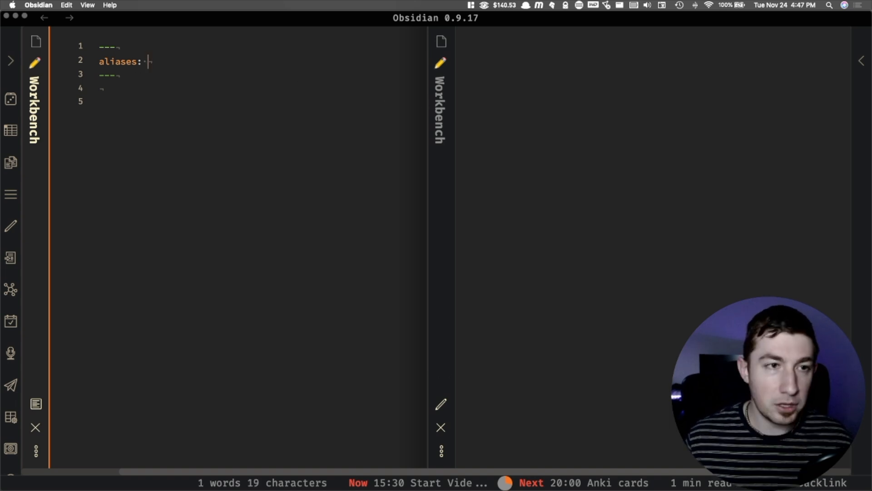
{"action": "key", "text": "Return"}
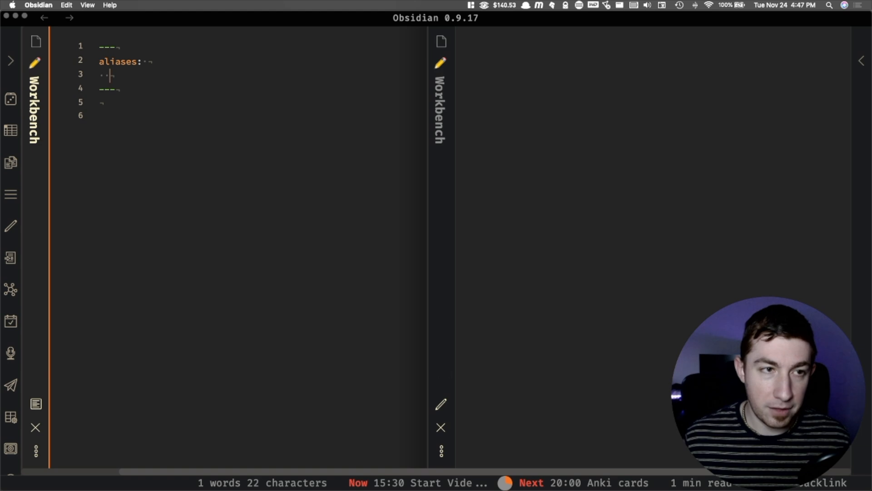
{"action": "type", "text": "- "}
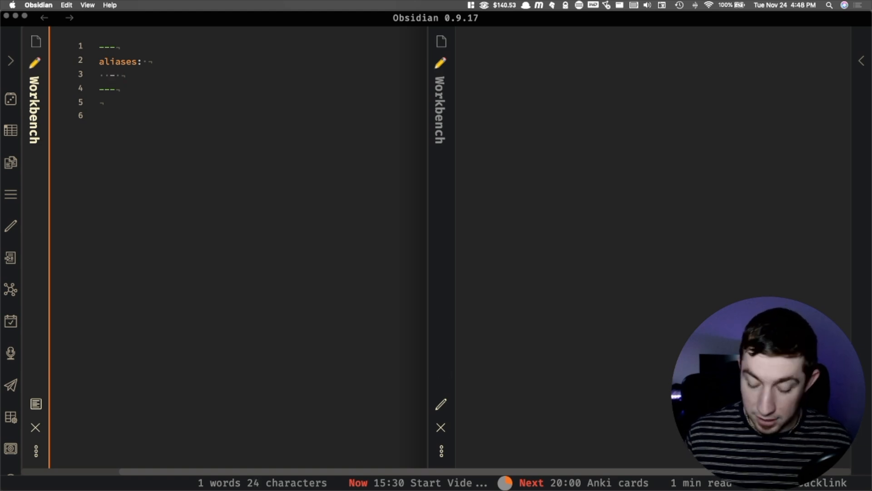
{"action": "type", "text": "Zettelkasten"}
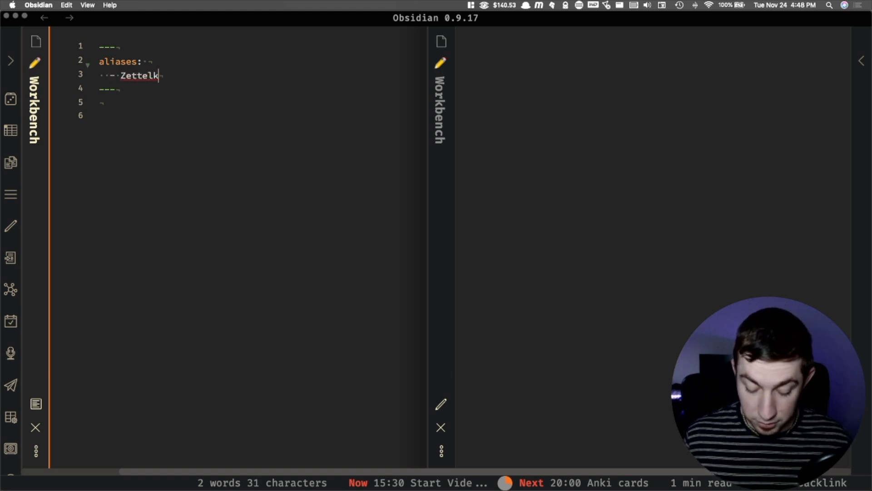
{"action": "key", "text": "Return"}
{"action": "type", "text": "- ADHD"}
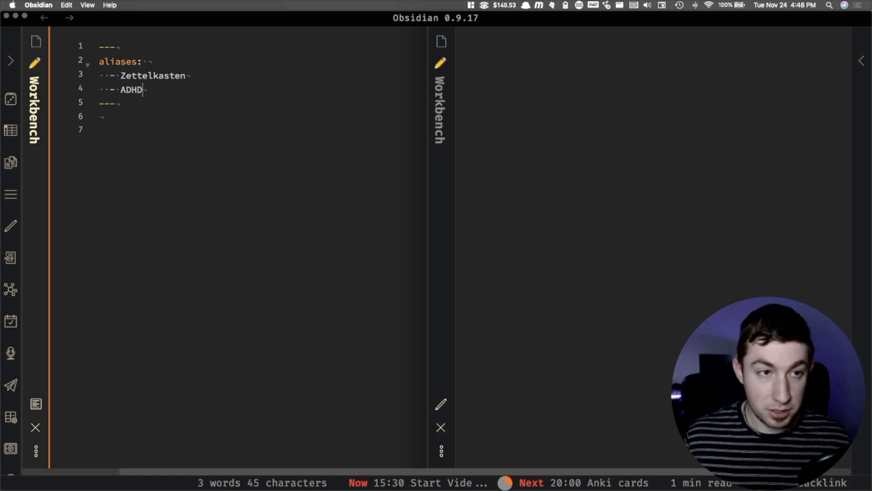
{"action": "key", "text": "Return"}
{"action": "type", "text": "- INDEX"}
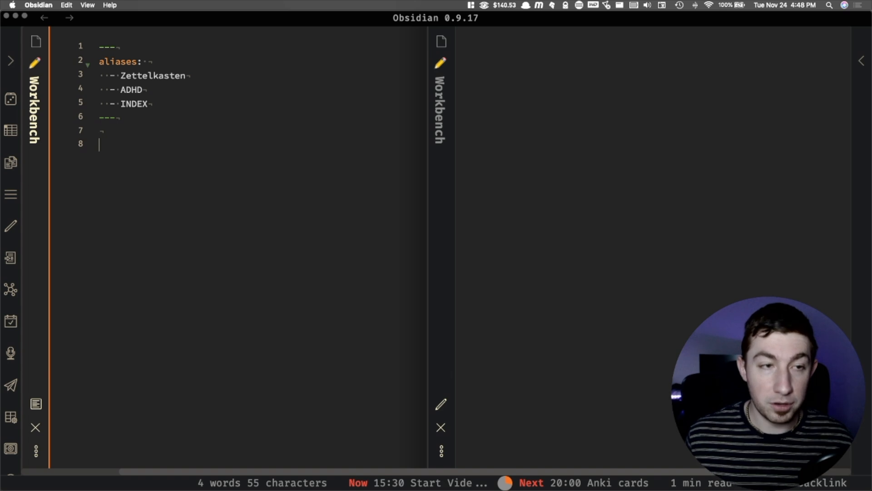
- Start an internal link with [[ below the front matter to check the suggestions for the list-item aliases, and dismiss them
{"action": "type", "text": " ---  [["}
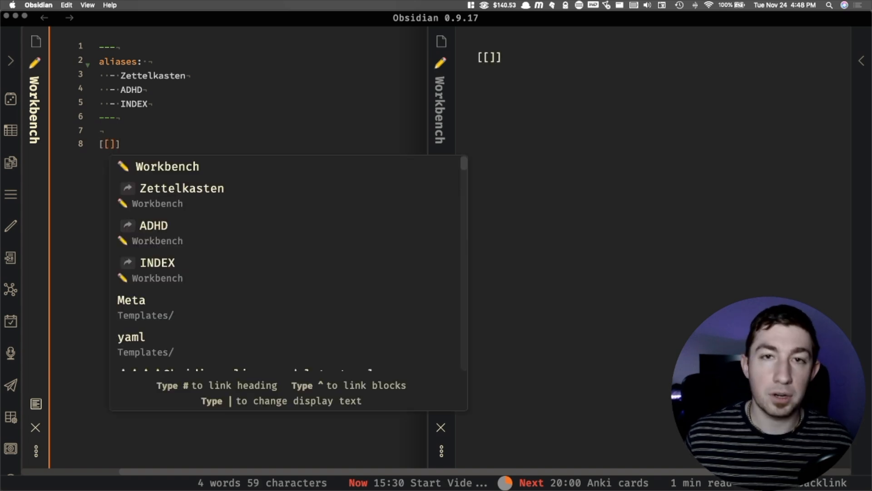
{"action": "key", "text": "Escape"}
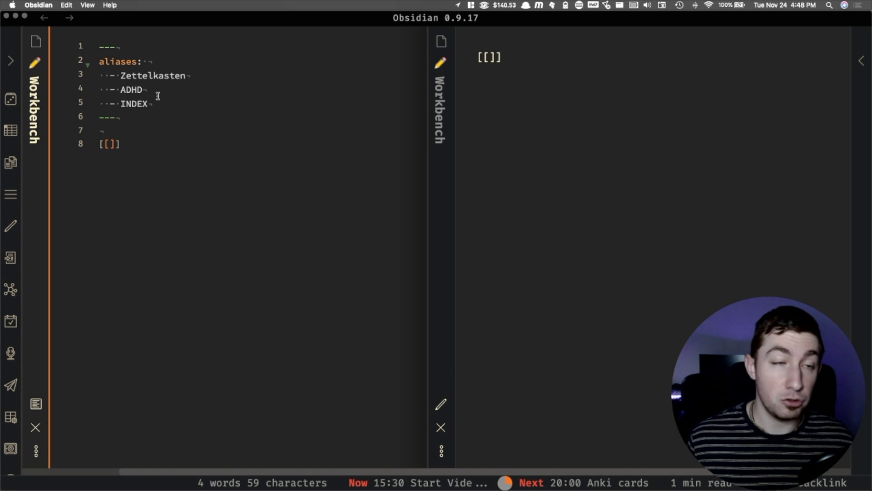
{"action": "left_click", "coordinate": [107, 74]}
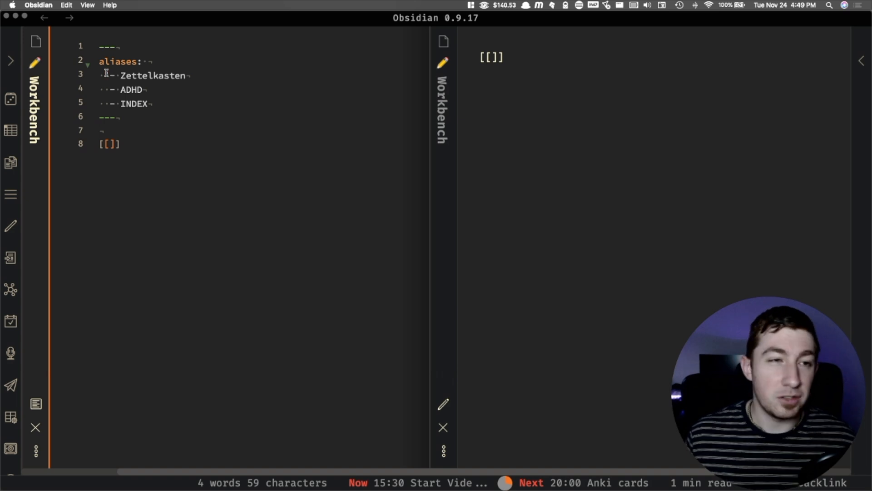
{"action": "left_click", "coordinate": [216, 60]}
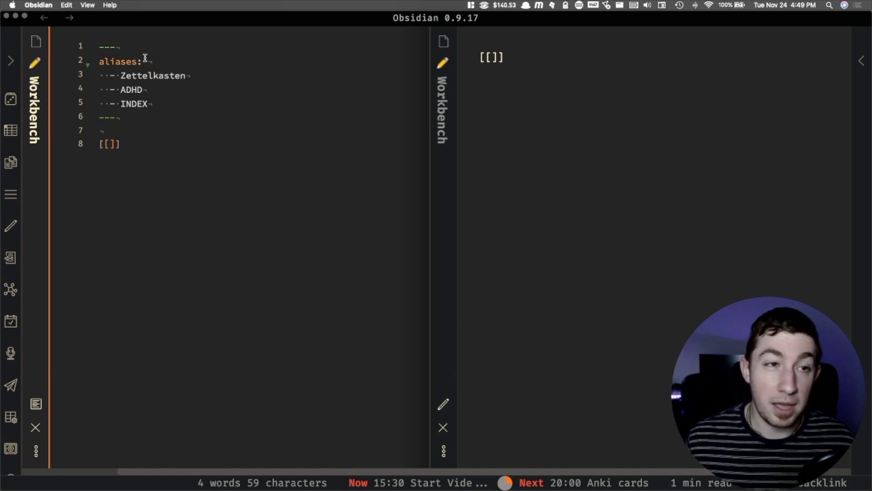
{"action": "left_click", "coordinate": [104, 59]}
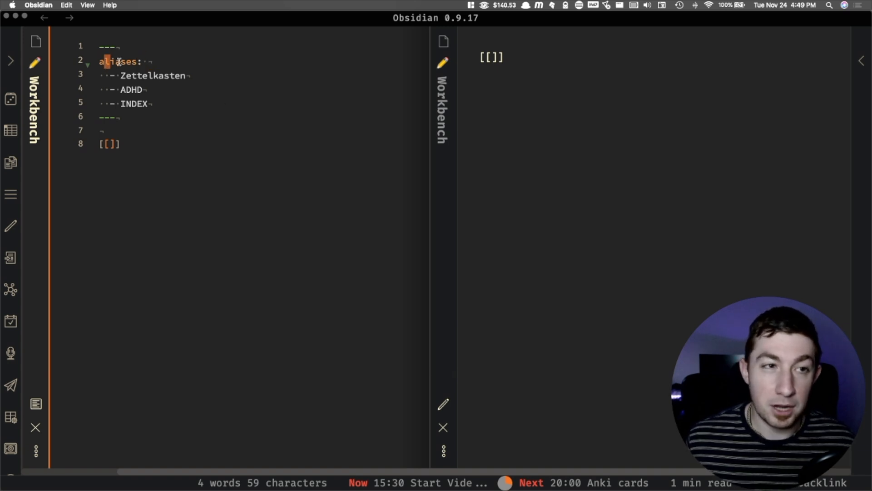
{"action": "left_click", "coordinate": [184, 62]}
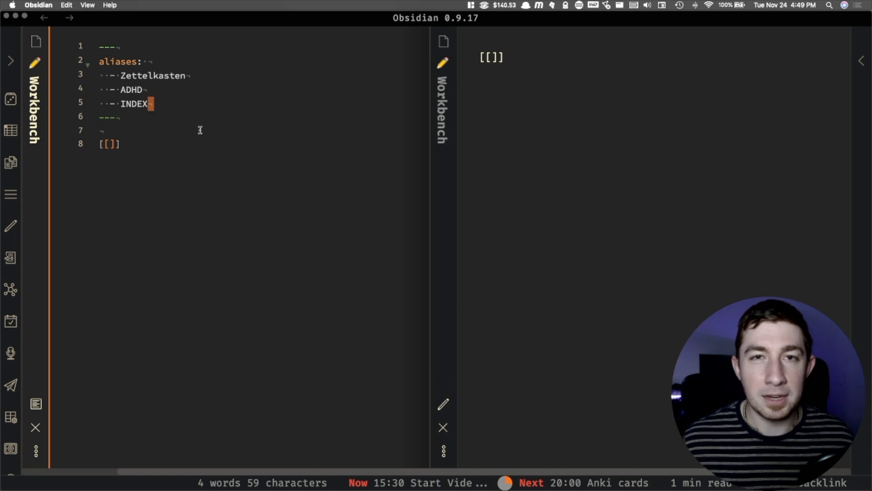
- Indent the ADHD alias item by one extra space and check the internal link suggestions below the front matter
{"action": "left_click", "coordinate": [119, 90]}
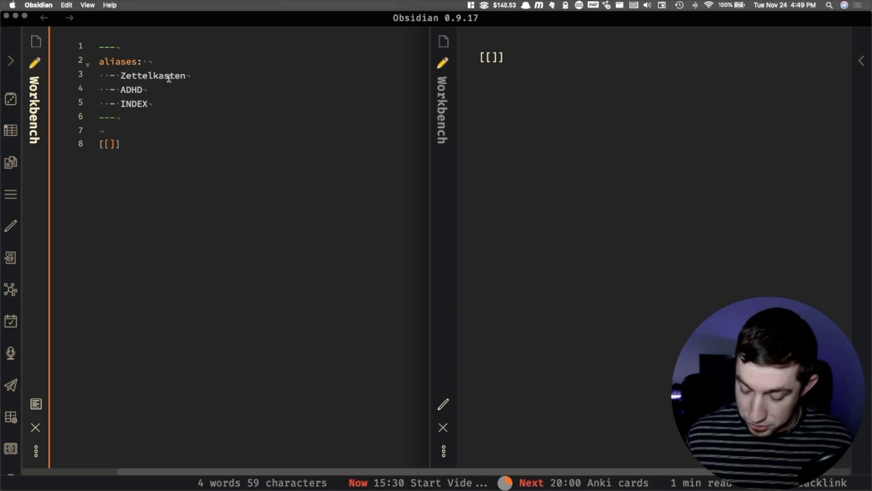
{"action": "left_click", "coordinate": [155, 143]}
{"action": "key", "text": "BackSpace"}
{"action": "key", "text": "BackSpace"}
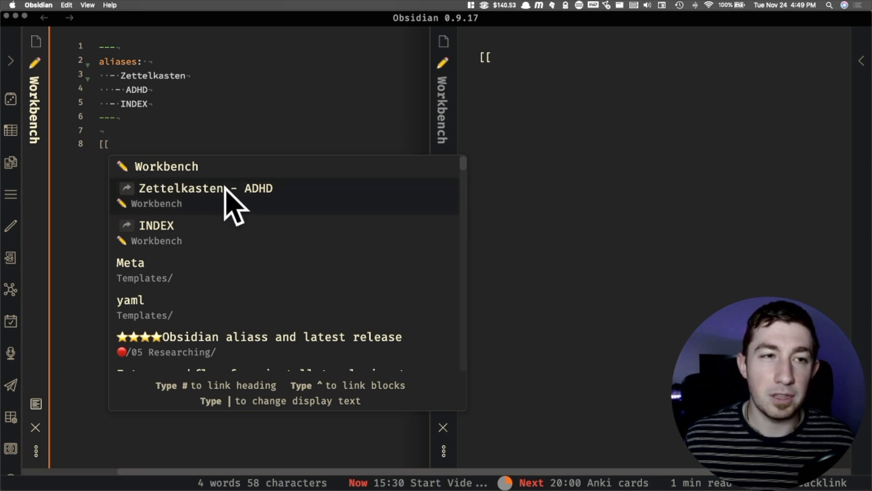
- Remove the extra space before the ADHD item, check the link suggestions again from a retyped [[, and dismiss them
{"action": "left_click", "coordinate": [114, 88]}
{"action": "key", "text": "BackSpace"}
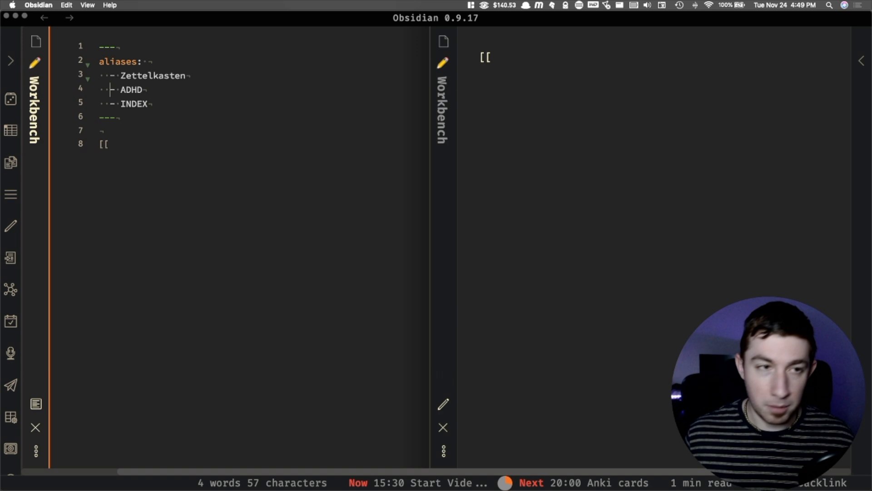
{"action": "left_click", "coordinate": [118, 153]}
{"action": "key", "text": "BackSpace"}
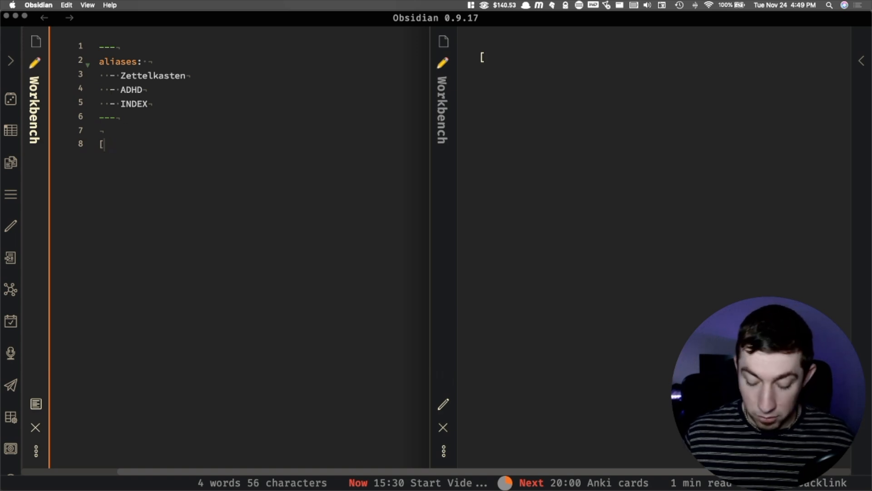
{"action": "type", "text": "["}
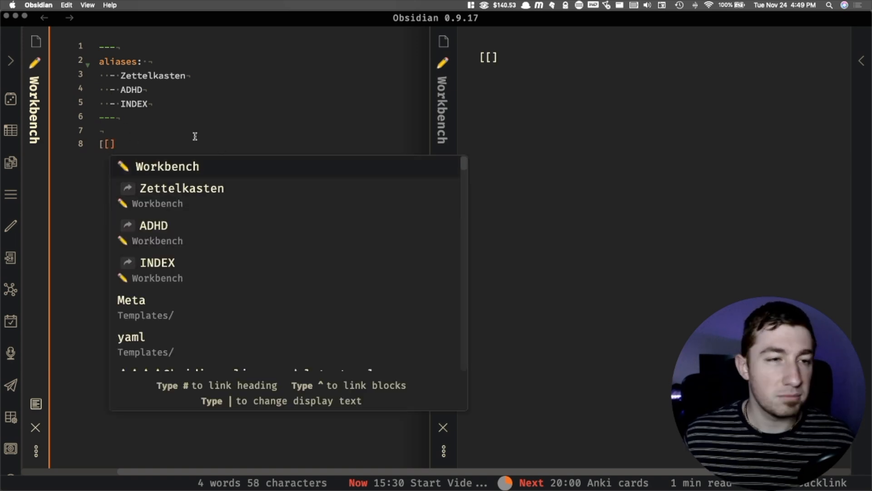
{"action": "key", "text": "Escape"}
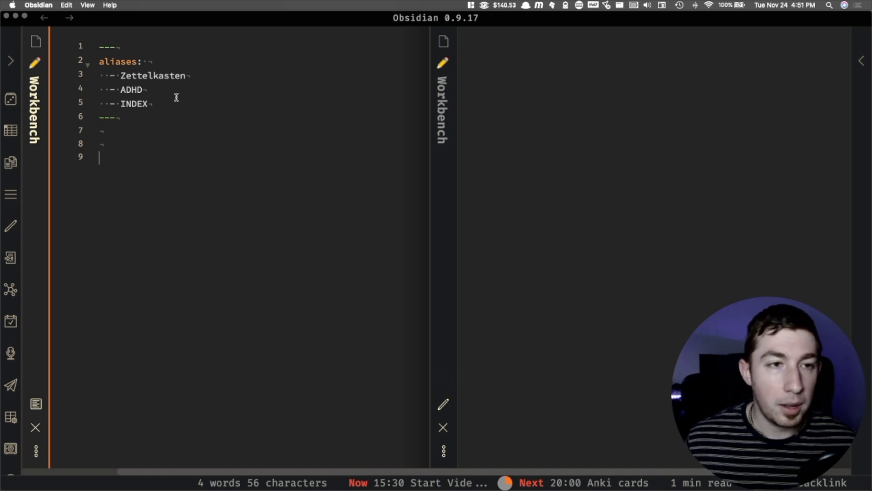
- Insert an empty, unindented line after the INDEX item in the front matter, and delete the word tags started there
{"action": "key", "text": "Return"}
{"action": "key", "text": "BackSpace"}
{"action": "key", "text": "BackSpace"}
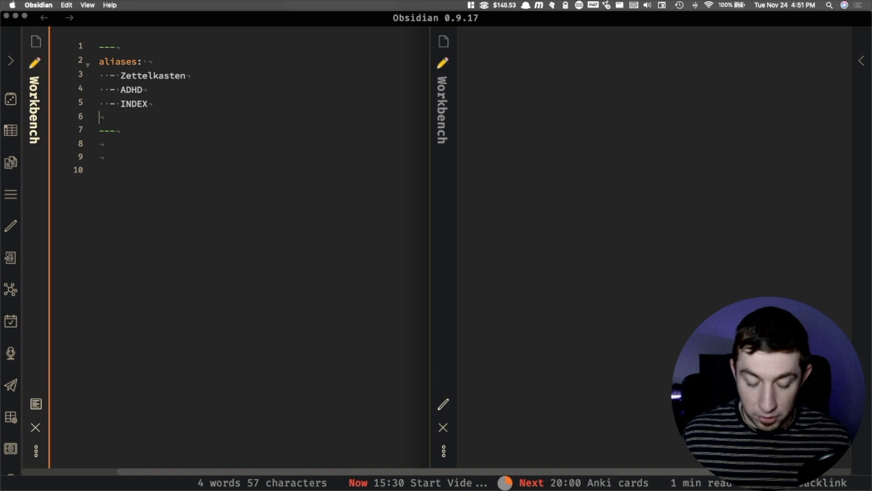
{"action": "type", "text": "tags"}
{"action": "key", "text": "BackSpace"}
{"action": "key", "text": "BackSpace"}
{"action": "key", "text": "BackSpace"}
{"action": "key", "text": "BackSpace"}
- Start a tag with # on the second line below the front matter and look through the suggested existing tags
{"action": "key", "text": "Down"}
{"action": "key", "text": "Down"}
{"action": "key", "text": "Down"}
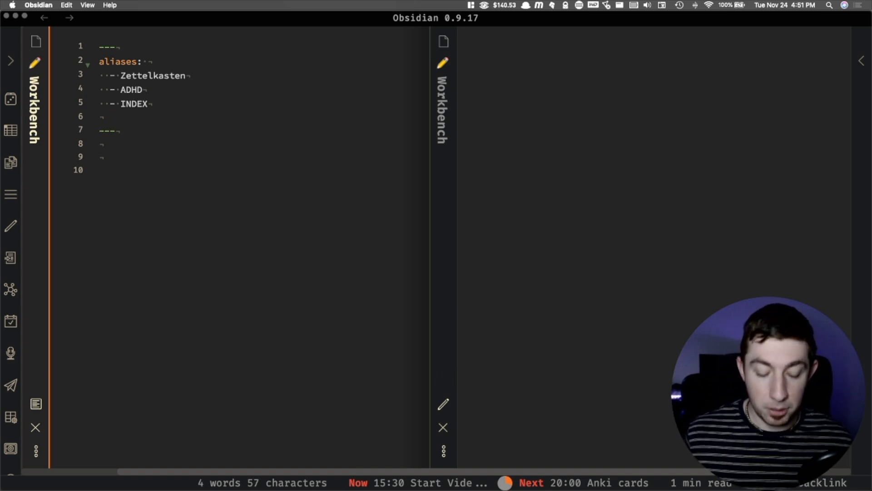
{"action": "type", "text": "#"}
{"action": "key", "text": "Down"}
{"action": "key", "text": "Down"}
{"action": "key", "text": "Down"}
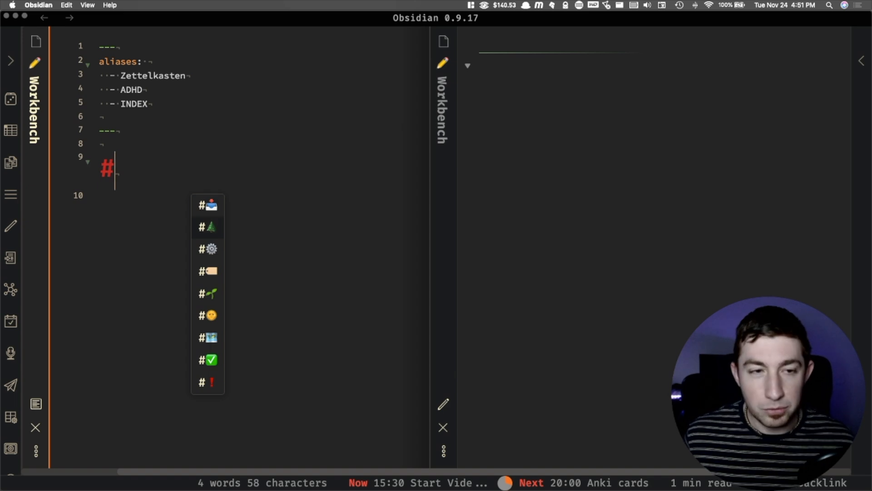
{"action": "key", "text": "Up"}
{"action": "key", "text": "Up"}
{"action": "key", "text": "Up"}
{"action": "key", "text": "Down"}
{"action": "key", "text": "Down"}
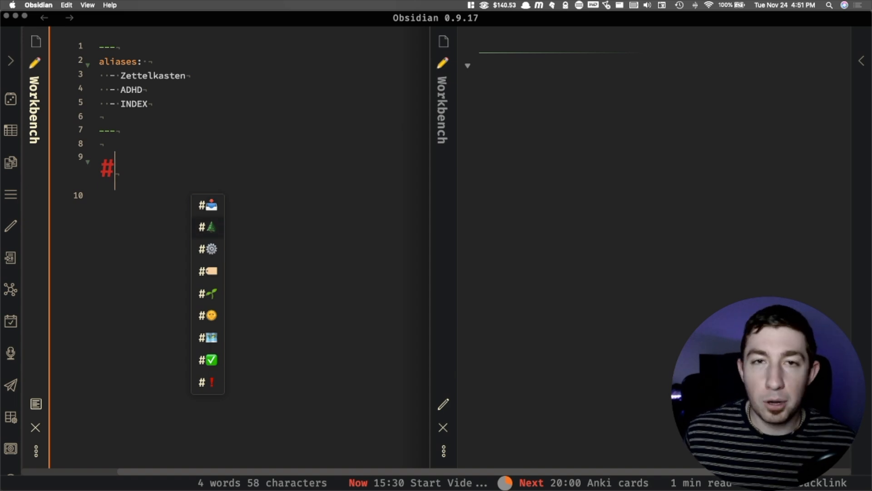
{"action": "key", "text": "Up"}
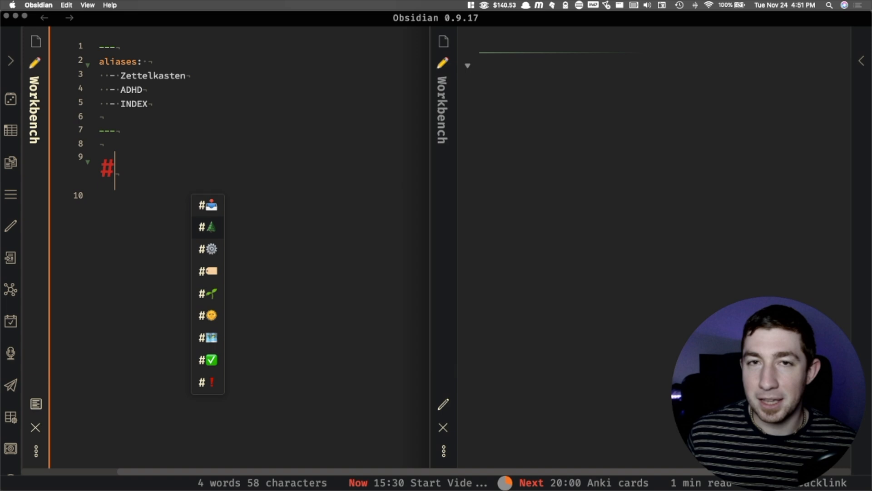
{"action": "key", "text": "Down"}
{"action": "key", "text": "Down"}
{"action": "key", "text": "Down"}
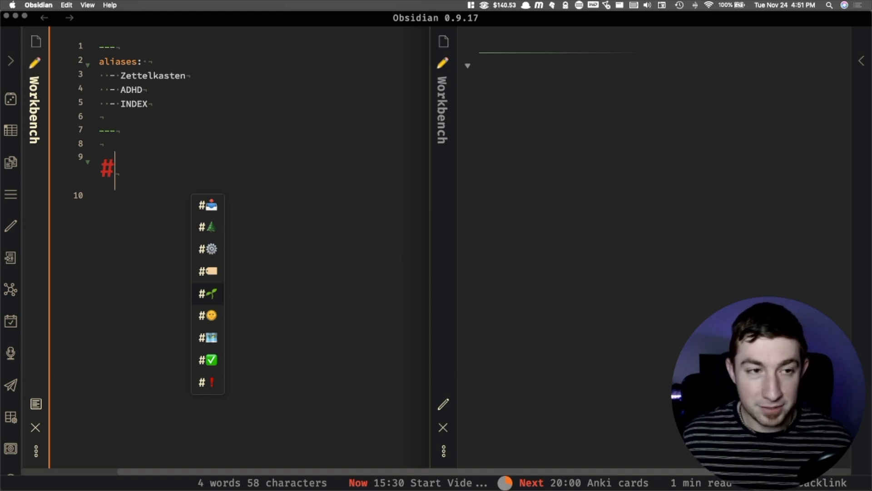
- Complete the started tag as #productivity
{"action": "type", "text": "pro"}
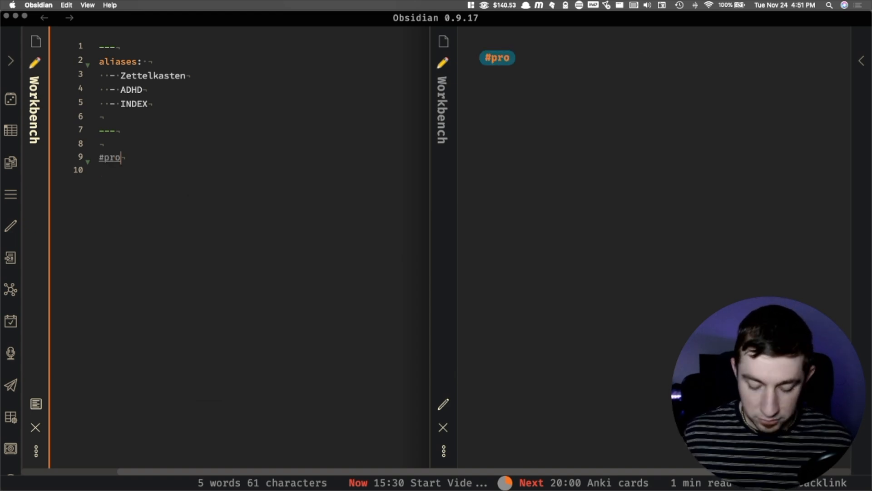
{"action": "type", "text": "ductivty"}
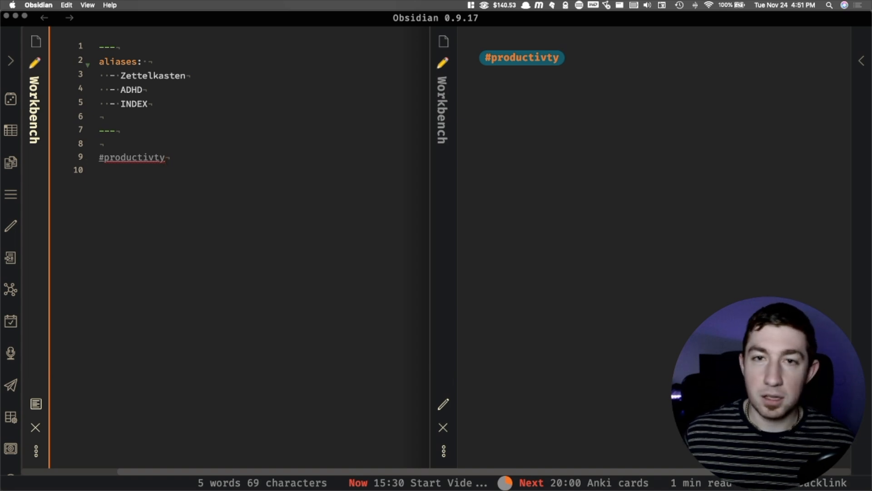
{"action": "key", "text": "Left"}
{"action": "key", "text": "Left"}
{"action": "type", "text": "i"}
- Add the tags #zettelkasten and #notes on their own lines below #productivity
{"action": "left_click", "coordinate": [161, 186]}
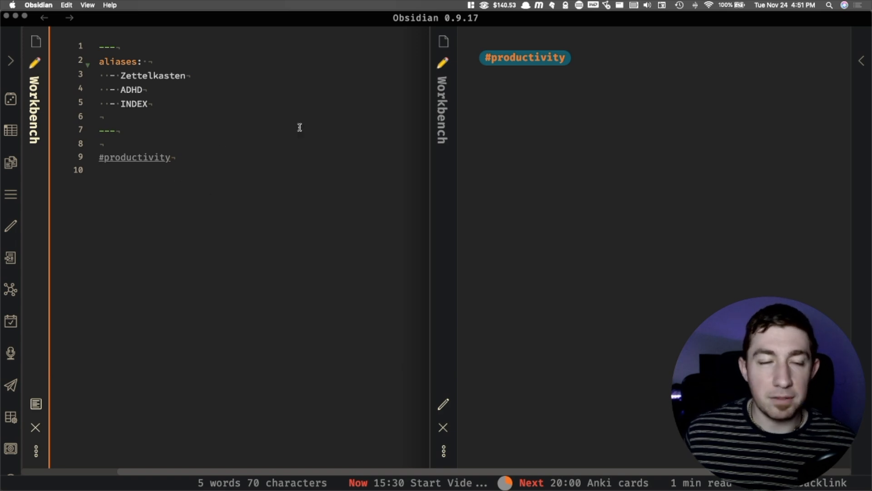
{"action": "type", "text": "#ze"}
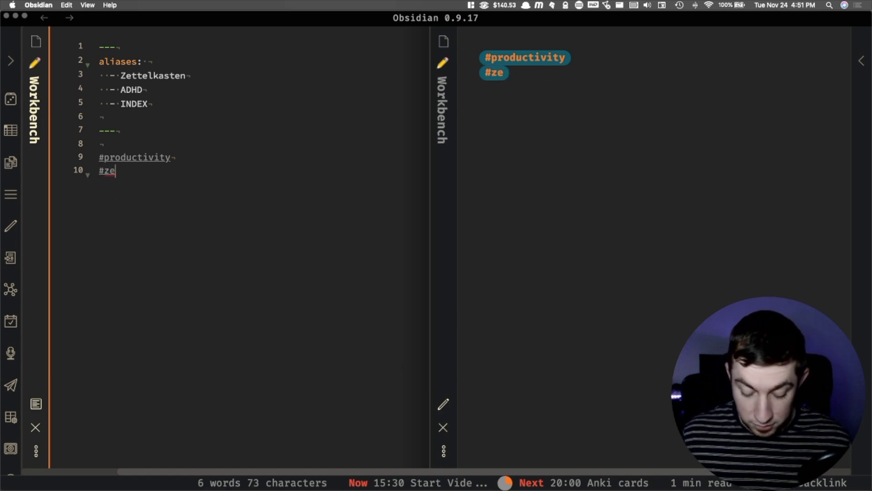
{"action": "type", "text": "ttelkasten"}
{"action": "key", "text": "Return"}
{"action": "type", "text": "#notes"}
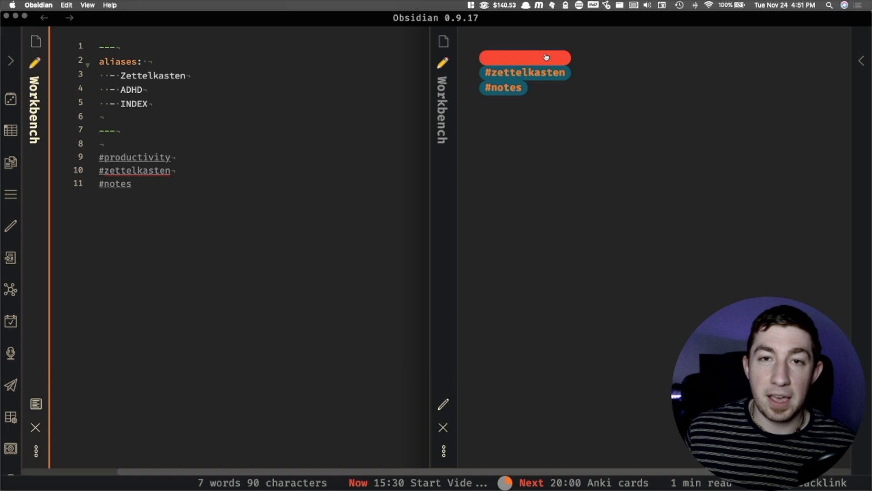
- Search the vault for the #productivity tag from the note preview, and hide the search results again
{"action": "left_click", "coordinate": [522, 61]}
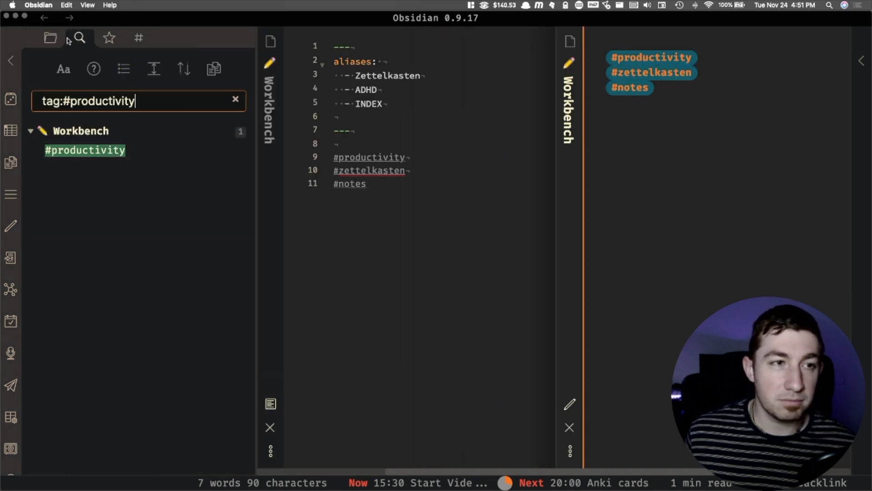
{"action": "left_click", "coordinate": [11, 61]}
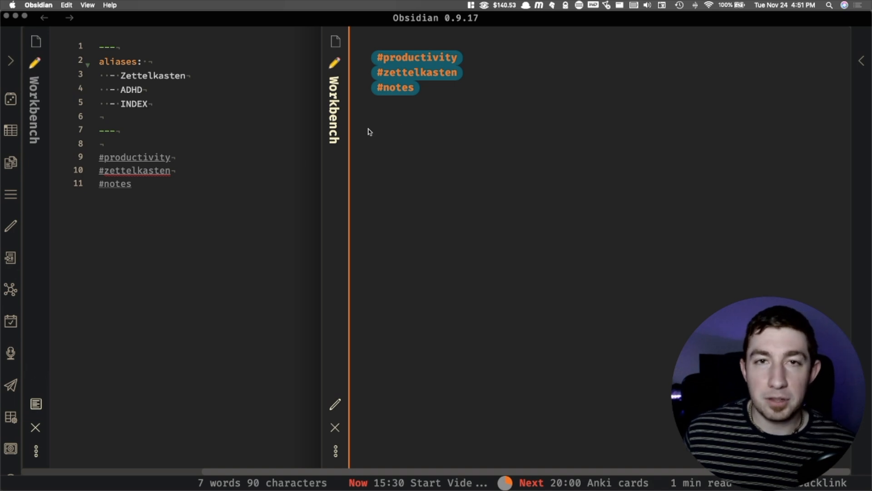
- Add two empty lines below the #notes tag
{"action": "double_click", "coordinate": [146, 156]}
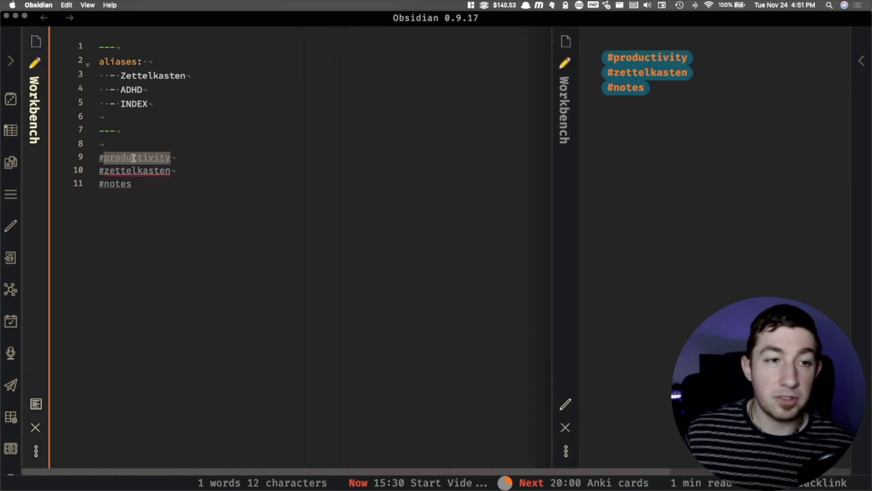
{"action": "left_click", "coordinate": [139, 208]}
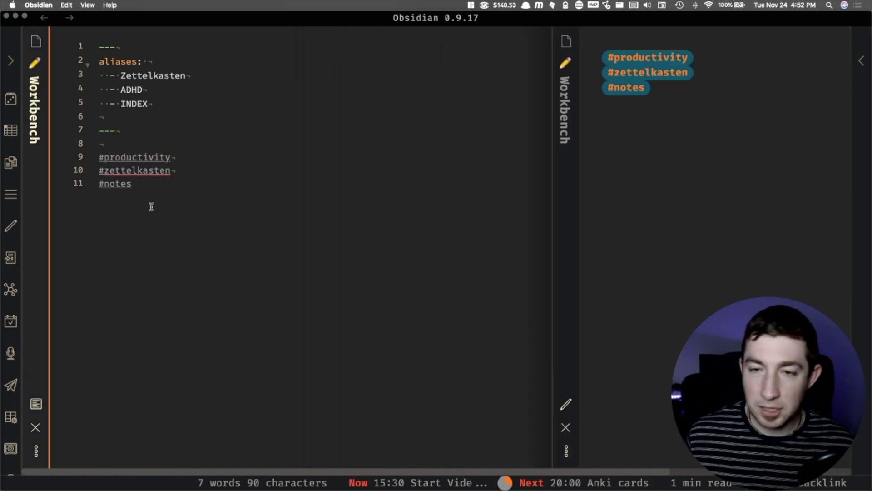
{"action": "key", "text": "Return"}
{"action": "key", "text": "Return"}
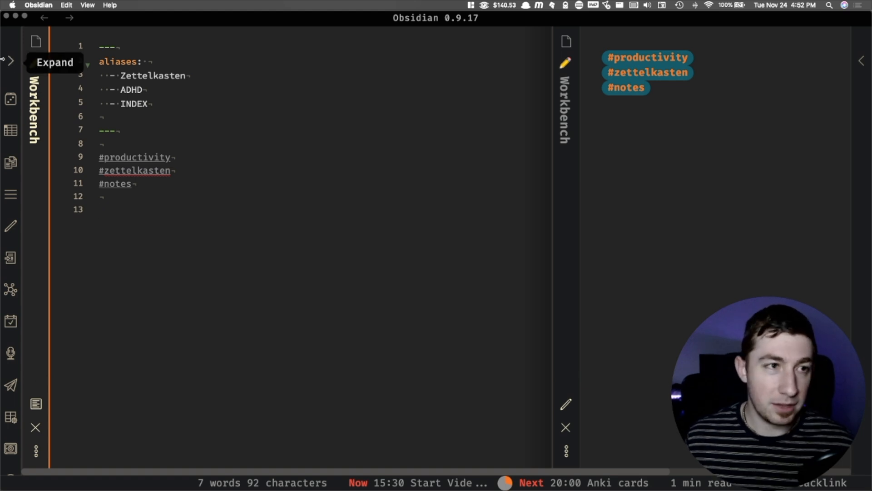
- Show the list of all tags in the vault, and hide it again
{"action": "left_click", "coordinate": [10, 60]}
{"action": "left_click", "coordinate": [135, 38]}
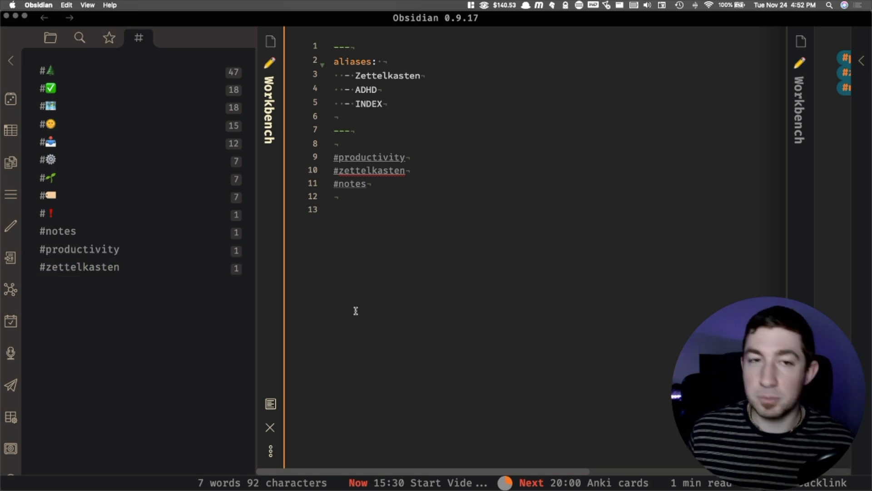
{"action": "left_click", "coordinate": [11, 60]}
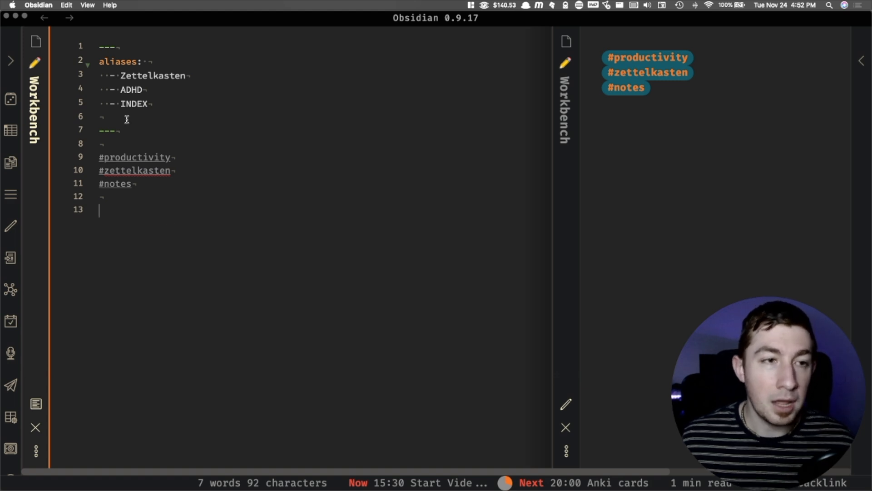
{"action": "double_click", "coordinate": [132, 159]}
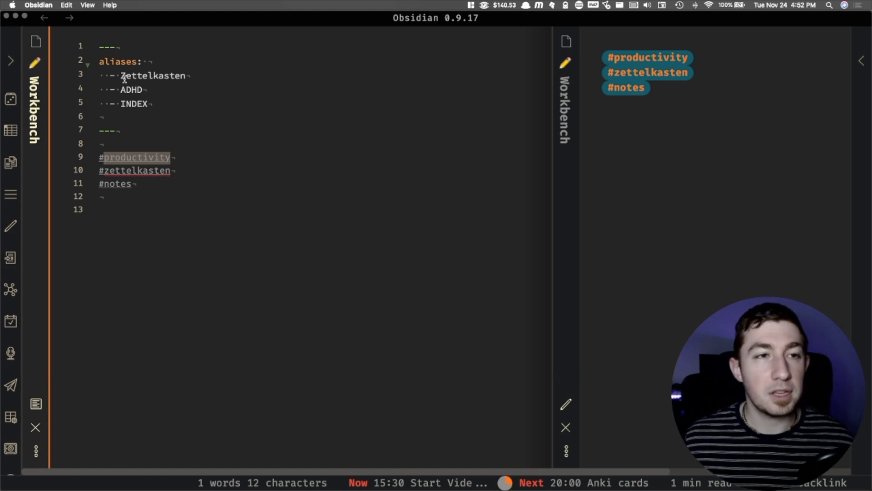
{"action": "left_click", "coordinate": [157, 146]}
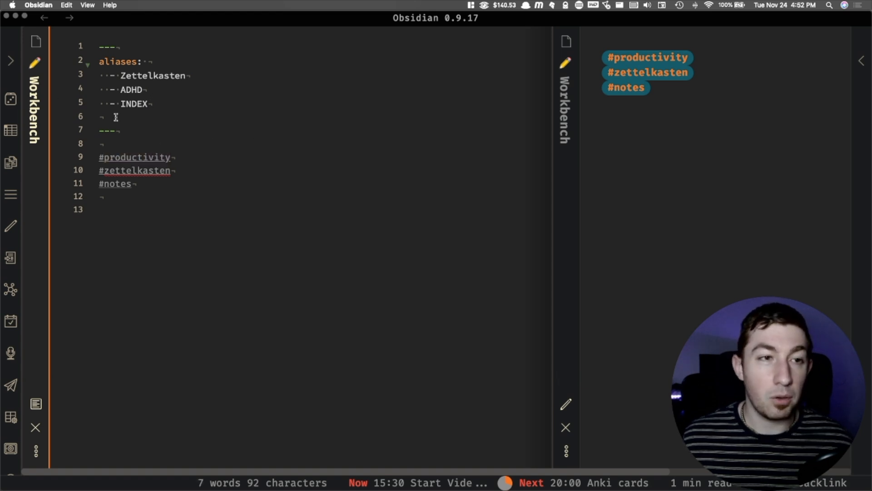
- Add a tags key below the aliases in the front matter with the inline list [productivity,zettelkasten,hello world]
{"action": "left_click", "coordinate": [199, 112]}
{"action": "type", "text": "tag"}
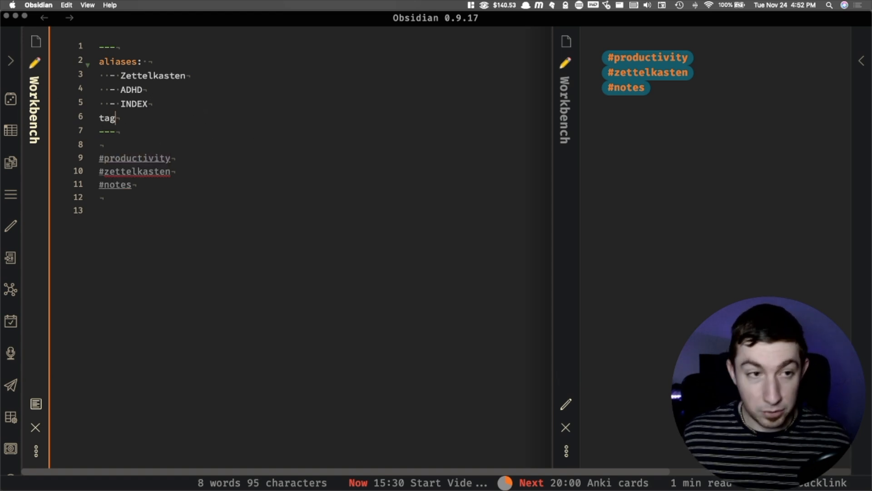
{"action": "type", "text": "s:"}
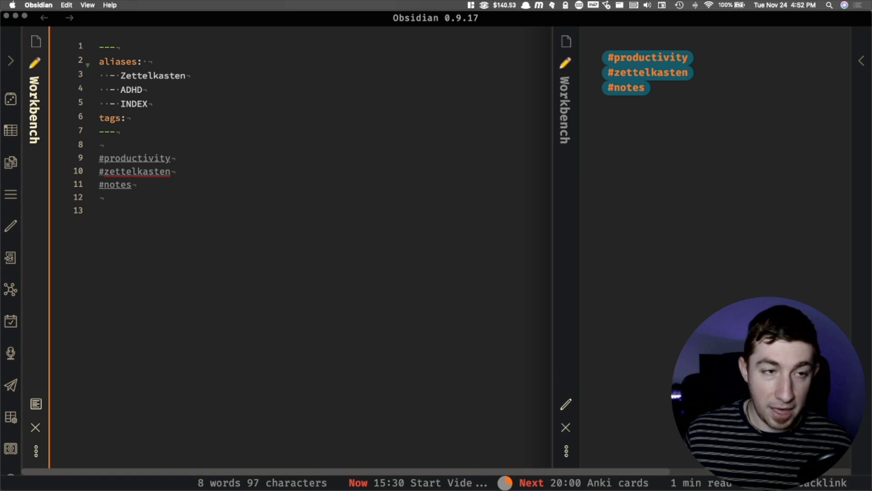
{"action": "type", "text": " ["}
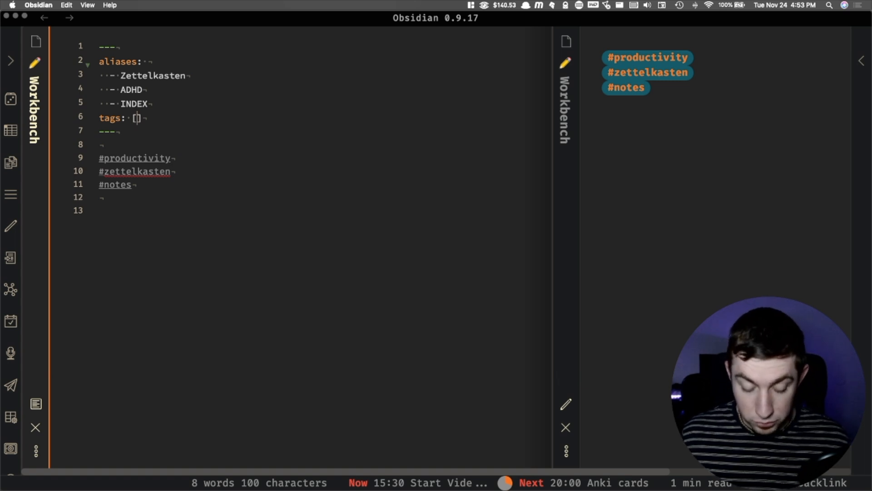
{"action": "type", "text": "productivity"}
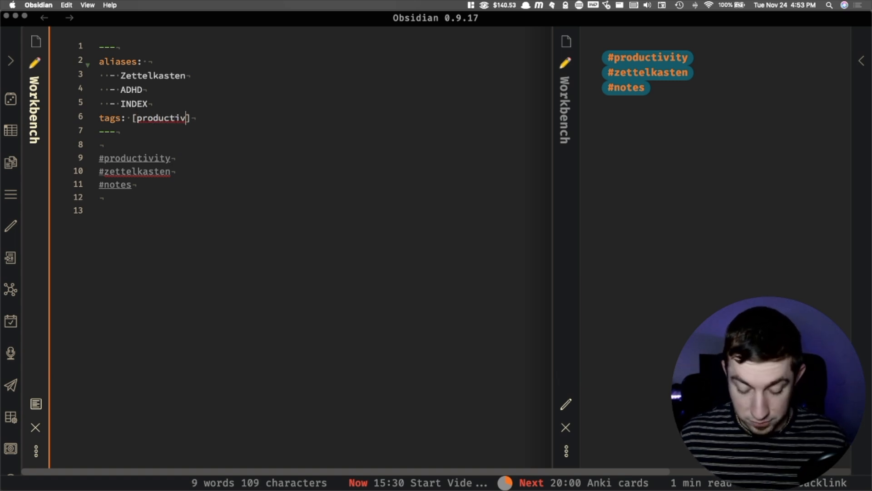
{"action": "type", "text": ",zettelka"}
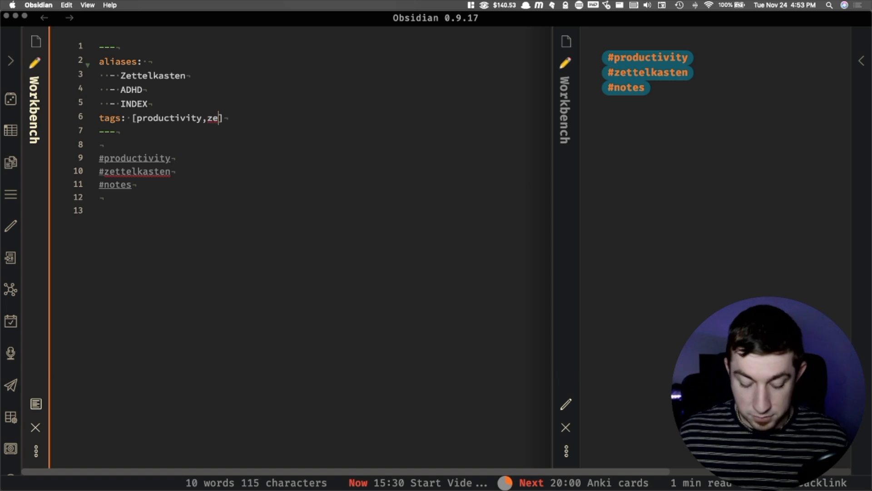
{"action": "type", "text": "sten,"}
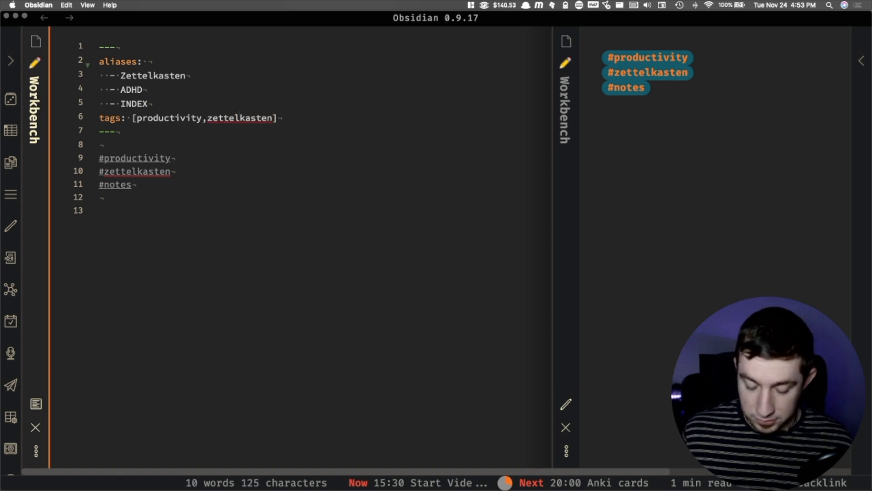
{"action": "type", "text": "hello world"}
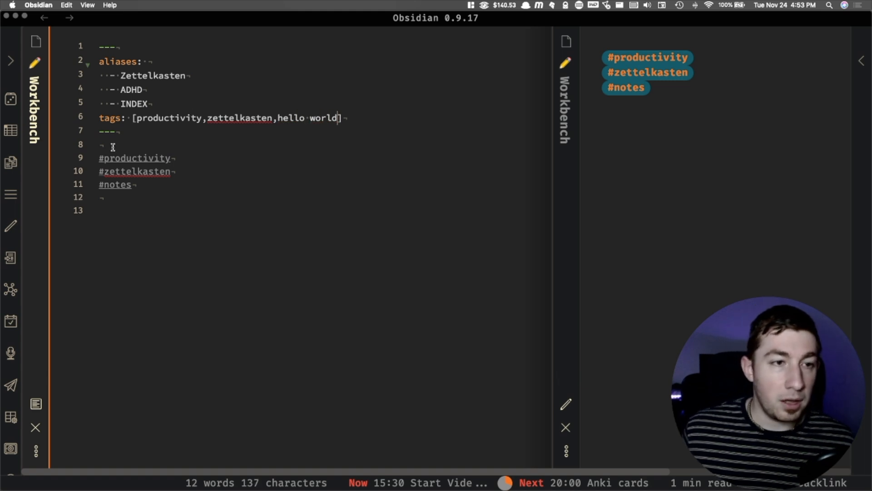
- Delete the #productivity, #zettelkasten and #notes lines below the front matter, and show the list of all tags in the vault
{"action": "left_click_drag", "start_coordinate": [111, 146], "coordinate": [160, 194]}
{"action": "key", "text": "BackSpace"}
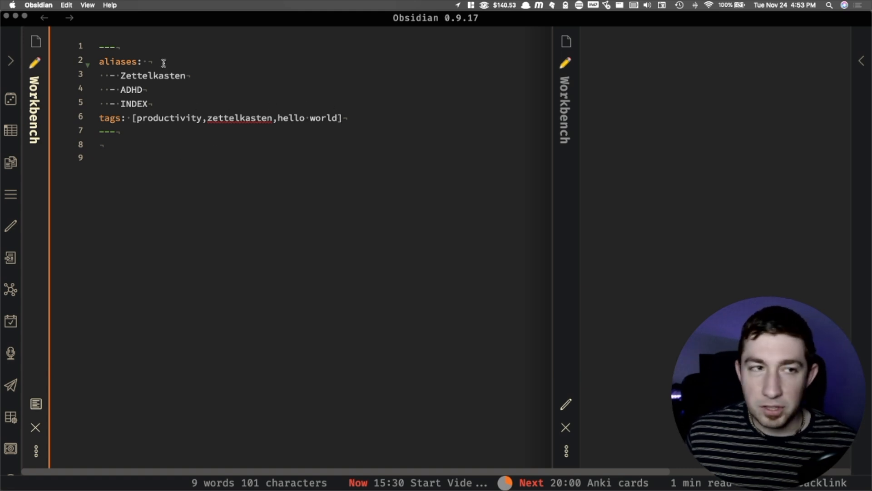
{"action": "left_click", "coordinate": [10, 61]}
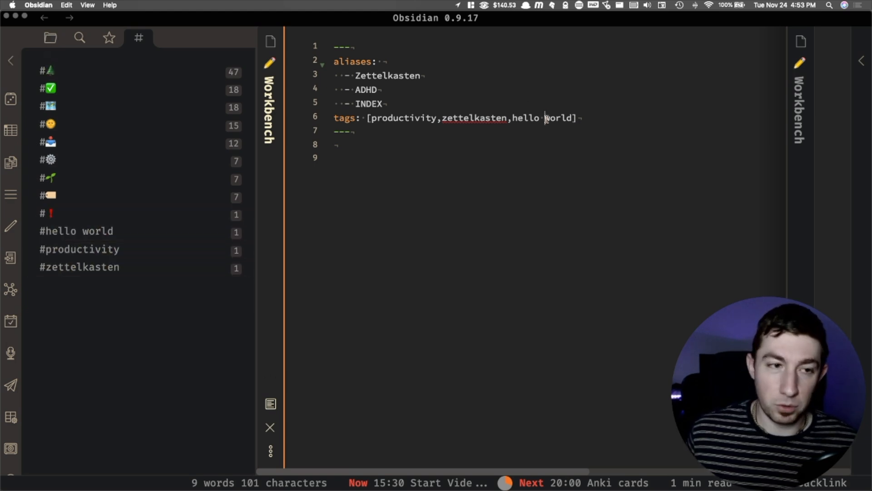
- Try joining the words of the hello world tag in the front matter with an underscore
{"action": "key", "text": "BackSpace"}
{"action": "type", "text": "_"}
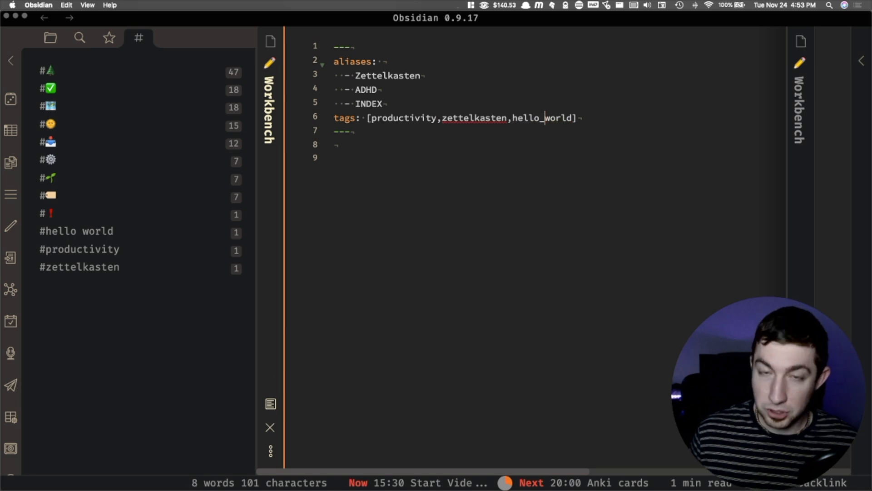
{"action": "key", "text": "BackSpace"}
- Add the inline tag #hello world below the front matter to compare it with the tag list, and delete it again
{"action": "left_click", "coordinate": [449, 213]}
{"action": "type", "text": "#hello world"}
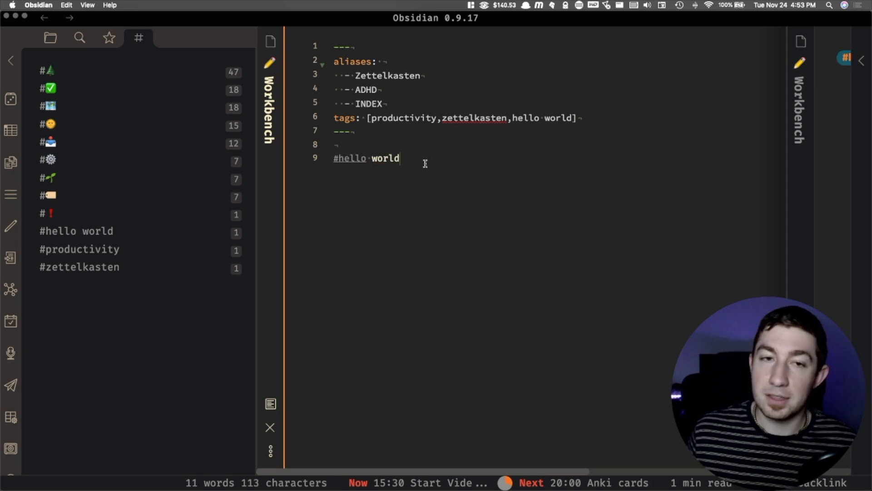
{"action": "left_click_drag", "start_coordinate": [425, 163], "coordinate": [278, 162]}
{"action": "left_click", "coordinate": [497, 204]}
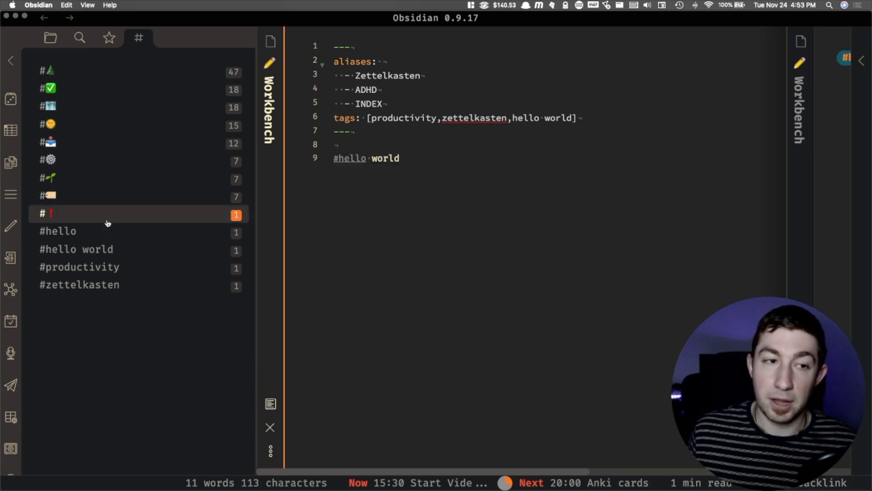
{"action": "left_click_drag", "start_coordinate": [424, 148], "coordinate": [415, 175]}
{"action": "key", "text": "BackSpace"}
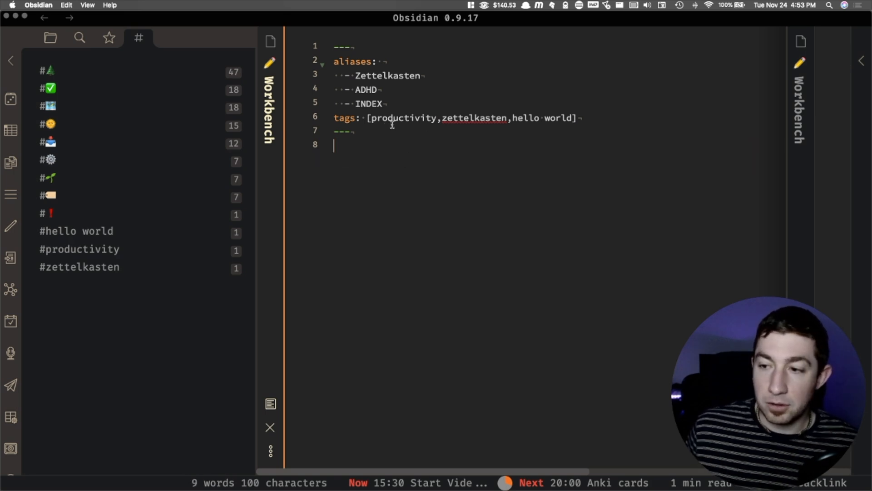
{"action": "double_click", "coordinate": [542, 118]}
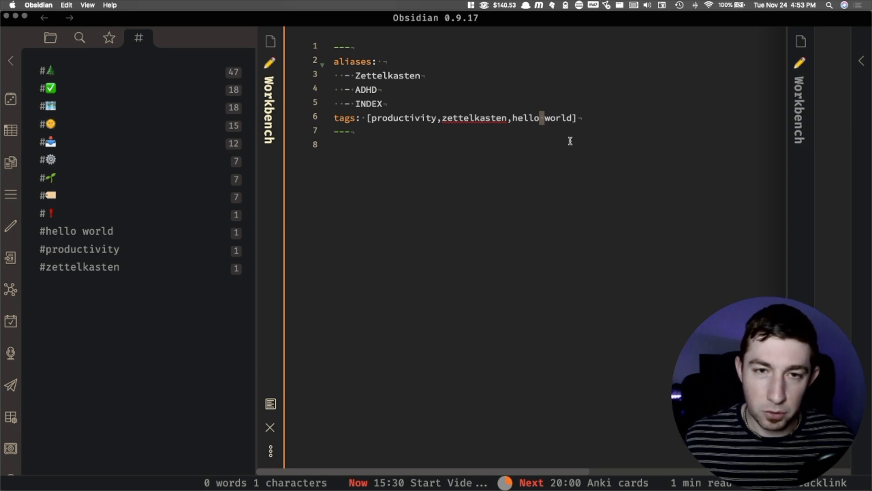
{"action": "scroll", "coordinate": [465, 136], "scroll_direction": "right", "scroll_amount": 10}
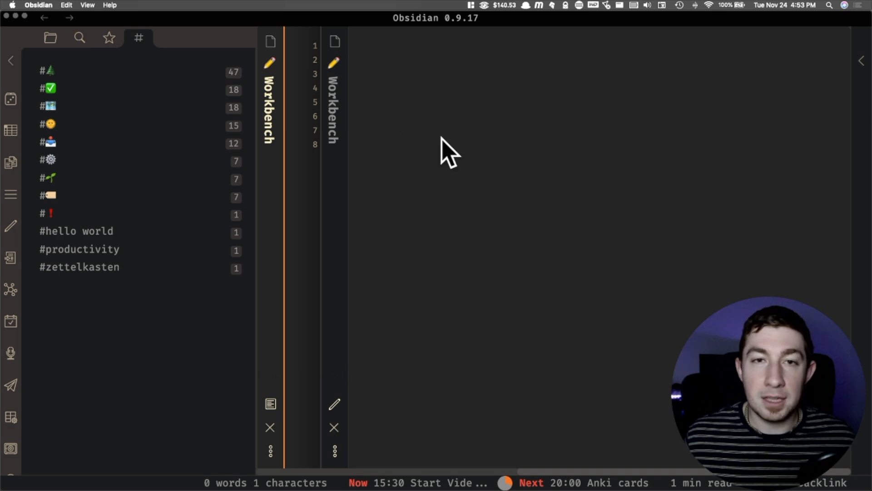
{"action": "scroll", "coordinate": [509, 120], "scroll_direction": "left", "scroll_amount": 3}
{"action": "scroll", "coordinate": [509, 120], "scroll_direction": "left", "scroll_amount": 5}
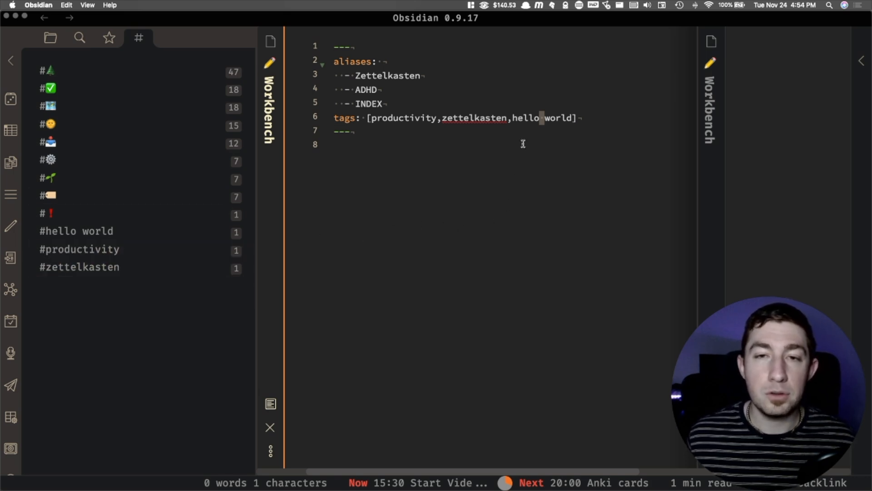
{"action": "scroll", "coordinate": [591, 127], "scroll_direction": "right", "scroll_amount": 10}
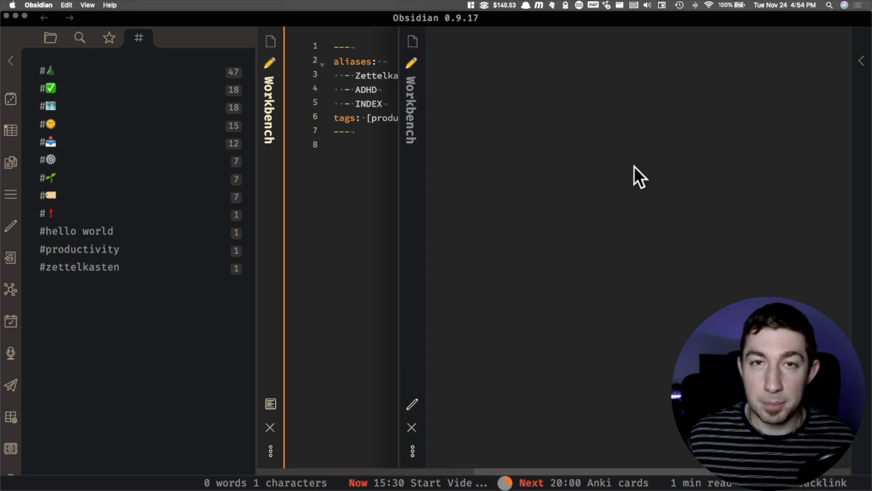
{"action": "scroll", "coordinate": [634, 166], "scroll_direction": "left", "scroll_amount": 10}
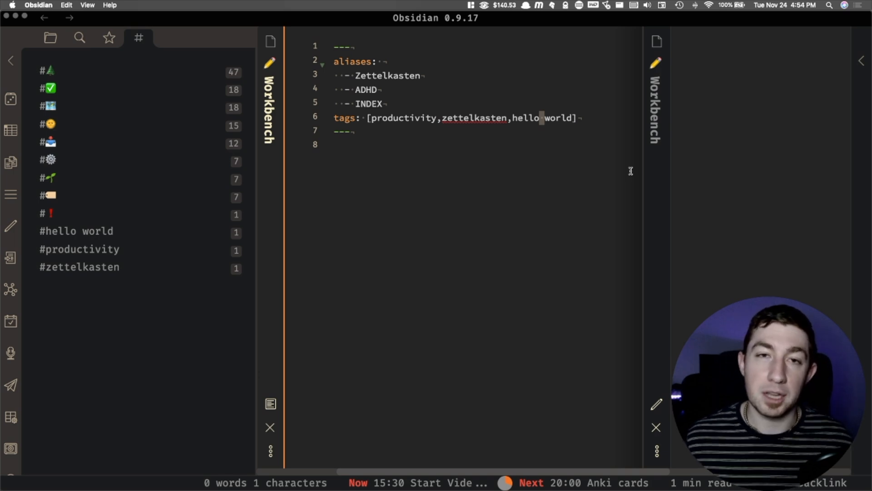
{"action": "left_click", "coordinate": [385, 152]}
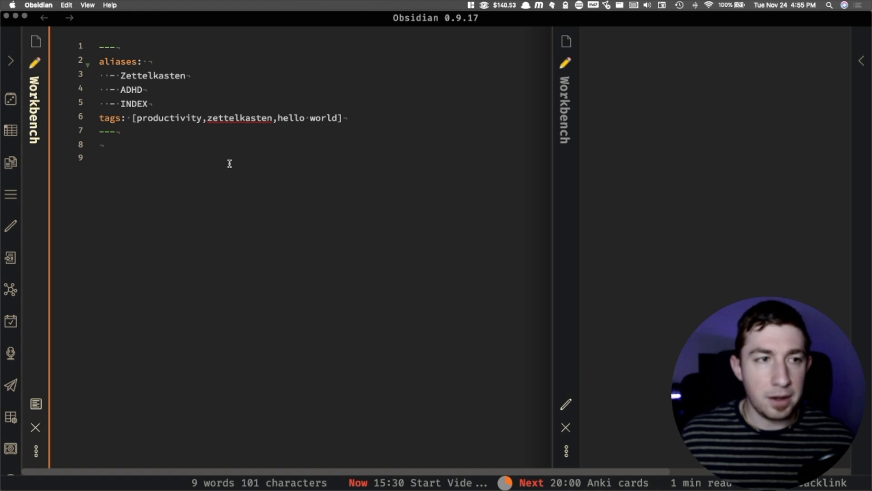
- Examine the unlinked mentions of the note's aliases in its backlinks, switch back to the outline and hide it
{"action": "left_click", "coordinate": [861, 61]}
{"action": "left_click", "coordinate": [661, 37]}
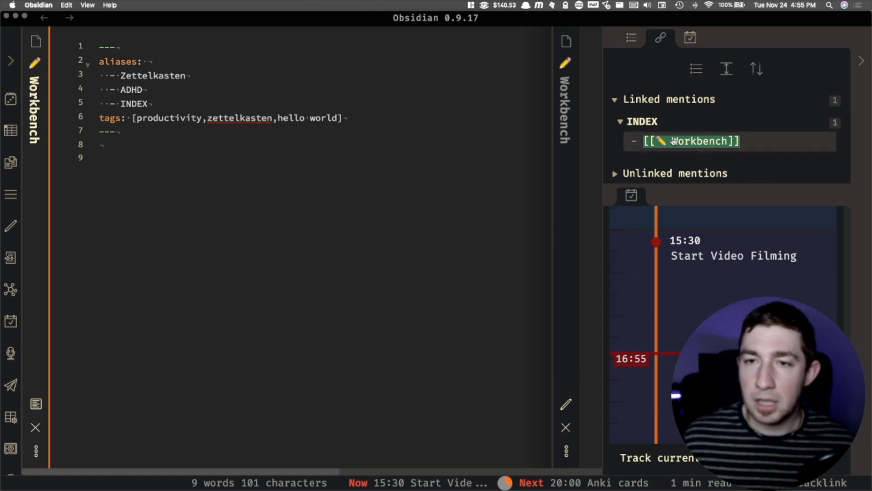
{"action": "left_click", "coordinate": [611, 174]}
{"action": "scroll", "coordinate": [666, 131], "scroll_direction": "down", "scroll_amount": 10}
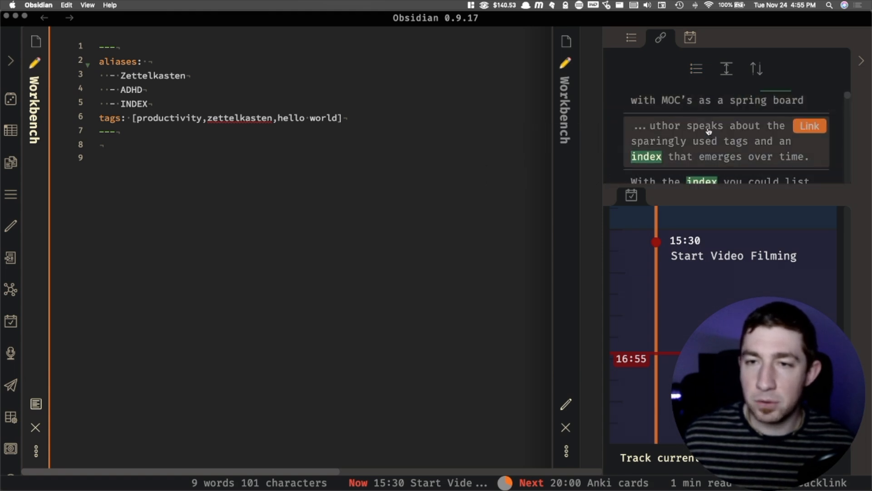
{"action": "mouse_move", "coordinate": [766, 157]}
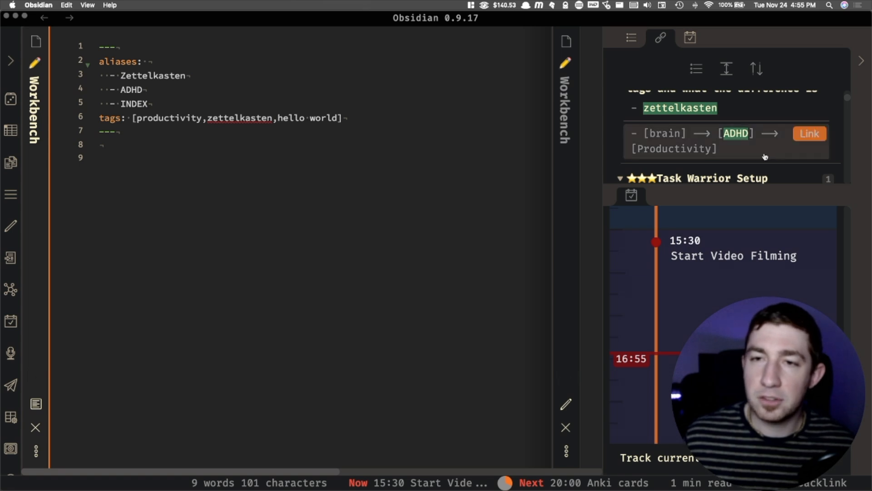
{"action": "scroll", "coordinate": [766, 155], "scroll_direction": "up", "scroll_amount": 4}
{"action": "scroll", "coordinate": [766, 155], "scroll_direction": "up", "scroll_amount": 10}
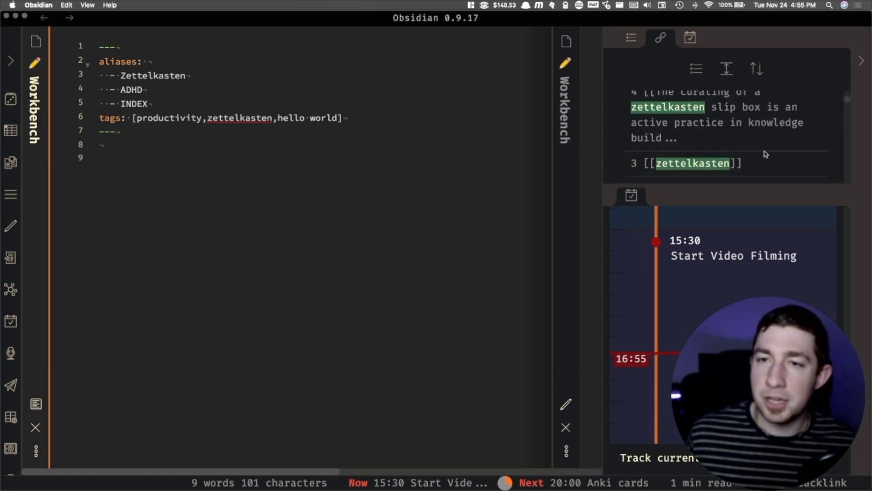
{"action": "scroll", "coordinate": [766, 155], "scroll_direction": "down", "scroll_amount": 10}
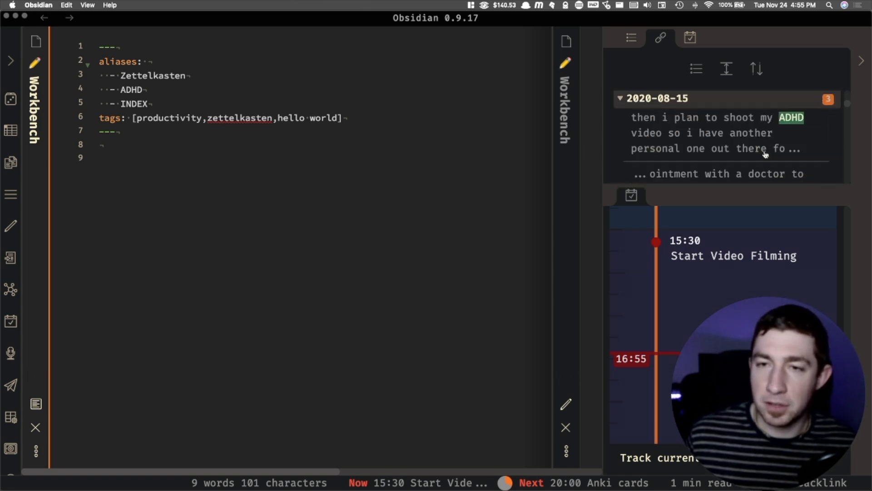
{"action": "scroll", "coordinate": [765, 155], "scroll_direction": "down", "scroll_amount": 5}
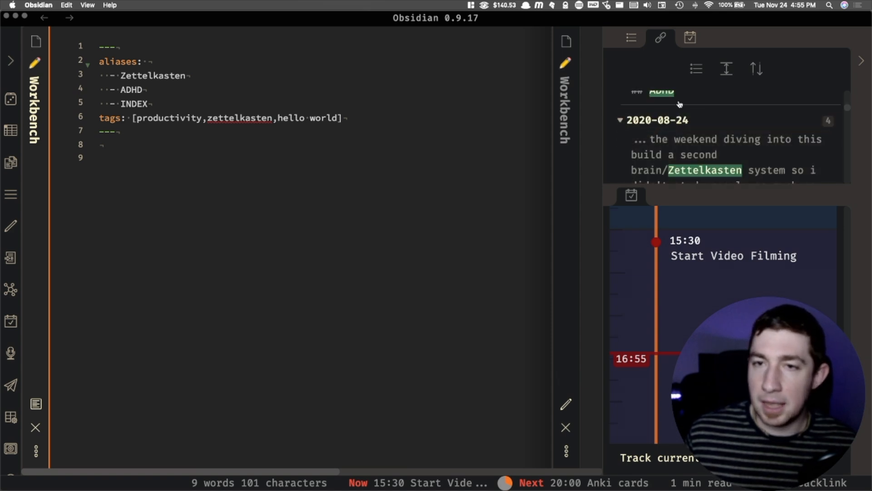
{"action": "scroll", "coordinate": [689, 117], "scroll_direction": "up", "scroll_amount": 5}
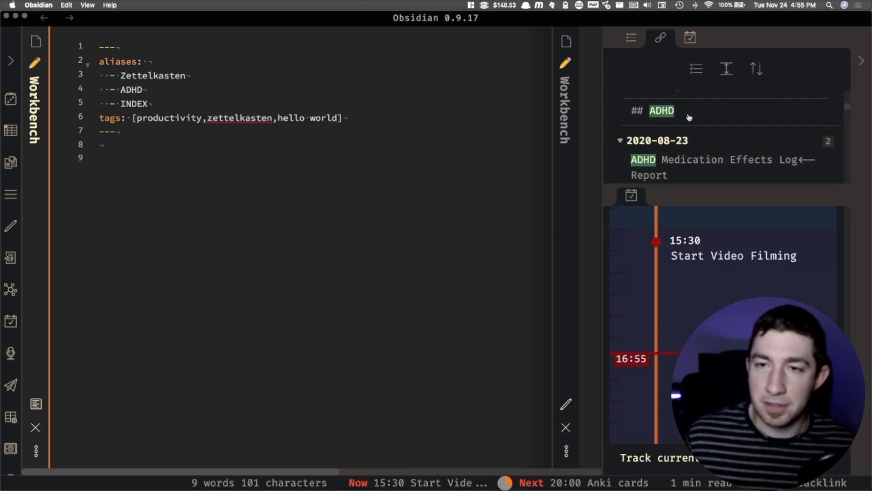
{"action": "left_click", "coordinate": [632, 38]}
{"action": "left_click", "coordinate": [861, 60]}
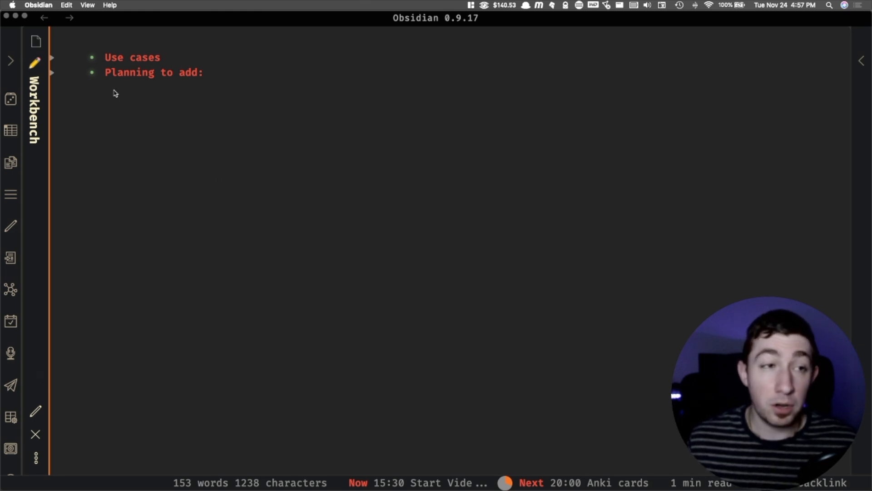
- Expand the Use cases list and highlight the text case, acronym and alternative spelling examples up to the ð in Oðinn
{"action": "left_click", "coordinate": [53, 58]}
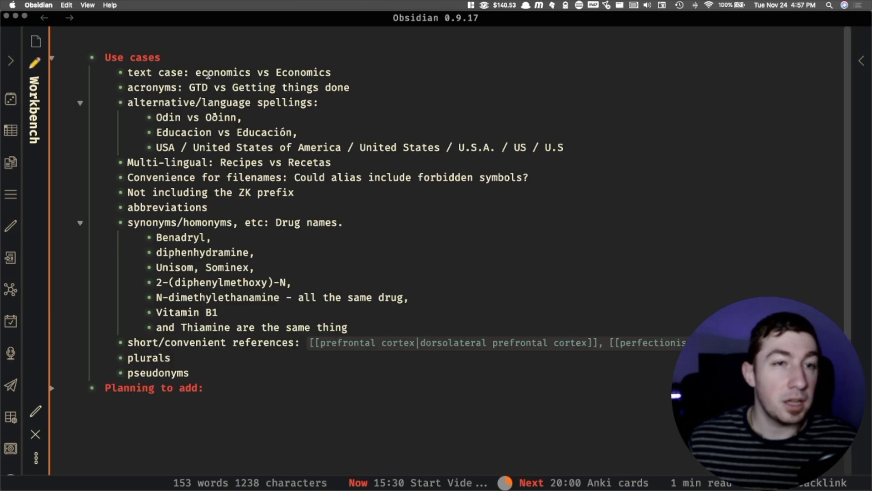
{"action": "left_click_drag", "start_coordinate": [196, 74], "coordinate": [249, 74]}
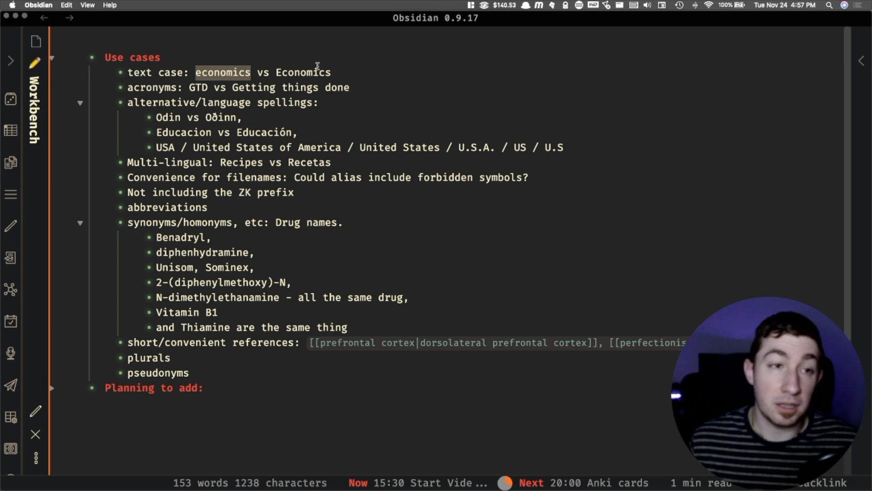
{"action": "double_click", "coordinate": [199, 89]}
{"action": "left_click", "coordinate": [169, 113]}
{"action": "left_click_drag", "start_coordinate": [166, 108], "coordinate": [277, 107]}
{"action": "left_click", "coordinate": [213, 117]}
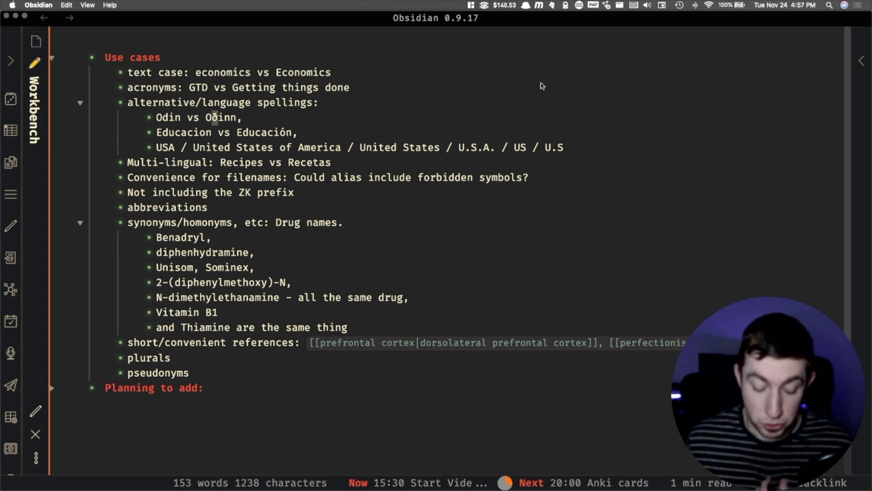
- Open the Orlog note in a new pane, look through its contents, and close it again
{"action": "key", "text": "super+o"}
{"action": "type", "text": "o"}
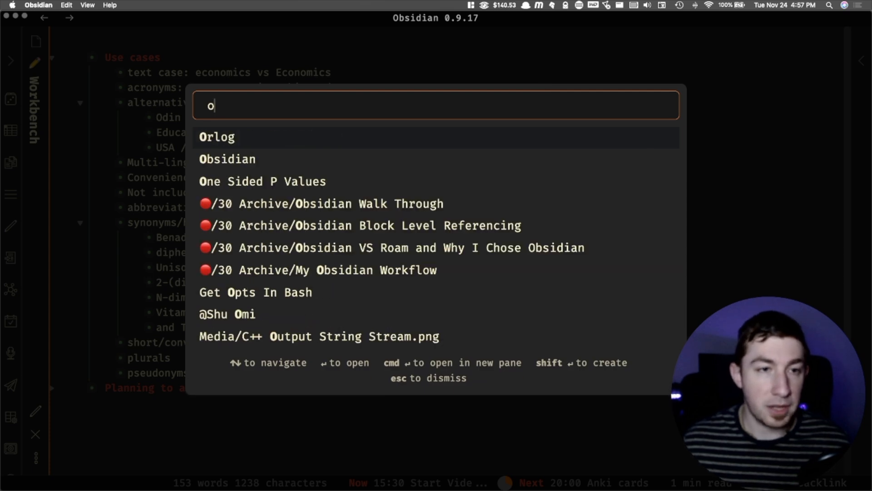
{"action": "key", "text": "super+Return"}
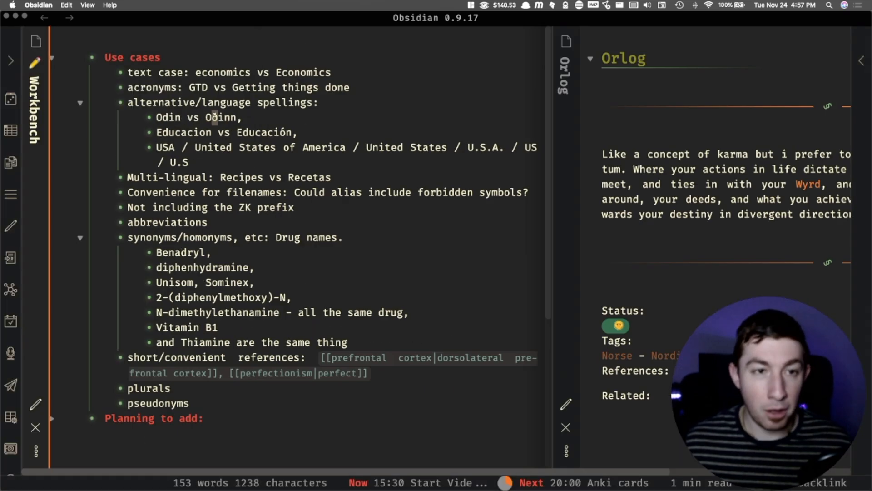
{"action": "scroll", "coordinate": [625, 151], "scroll_direction": "right", "scroll_amount": 5}
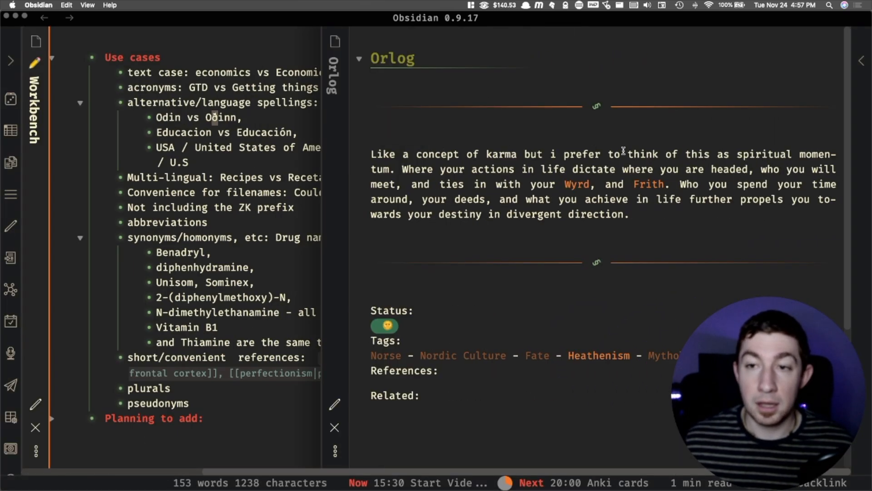
{"action": "scroll", "coordinate": [457, 98], "scroll_direction": "down", "scroll_amount": 5}
{"action": "scroll", "coordinate": [459, 100], "scroll_direction": "up", "scroll_amount": 5}
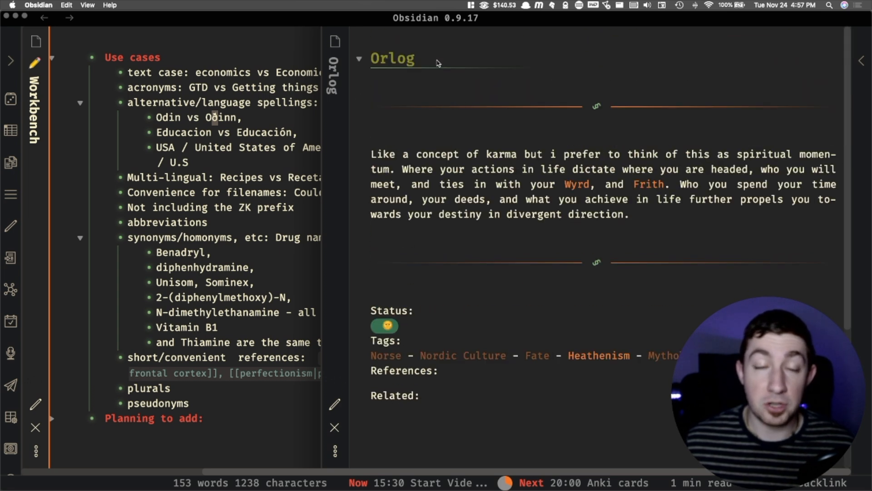
{"action": "key", "text": "super+w"}
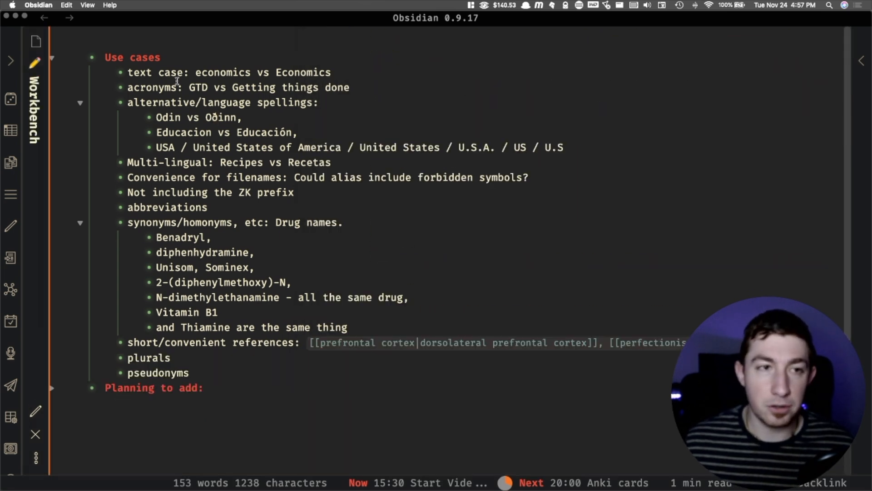
- Highlight the Oðinn, Educación, Educacion, United States and multi-lingual Recipes vs Recetas examples in the use cases
{"action": "left_click_drag", "start_coordinate": [224, 116], "coordinate": [211, 117]}
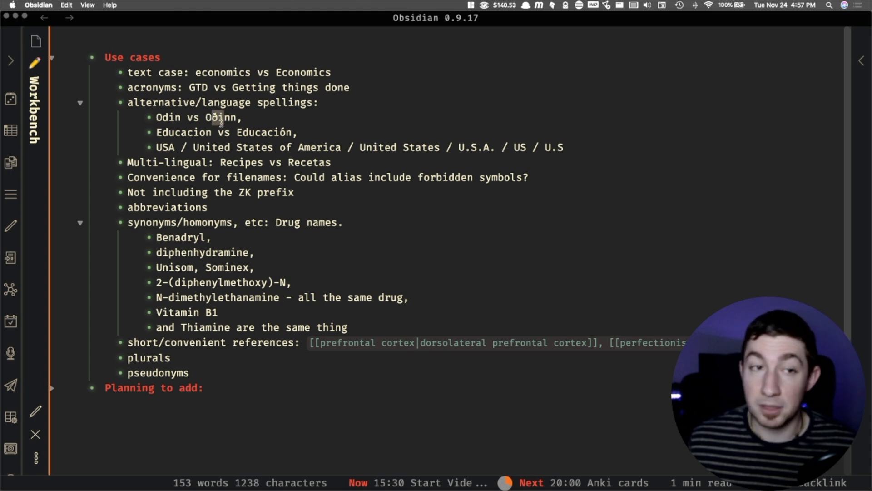
{"action": "left_click", "coordinate": [171, 137]}
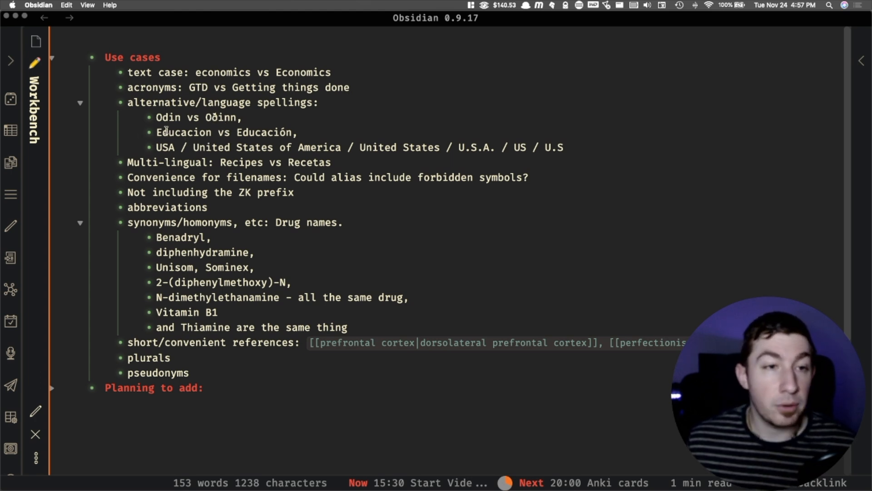
{"action": "double_click", "coordinate": [273, 133]}
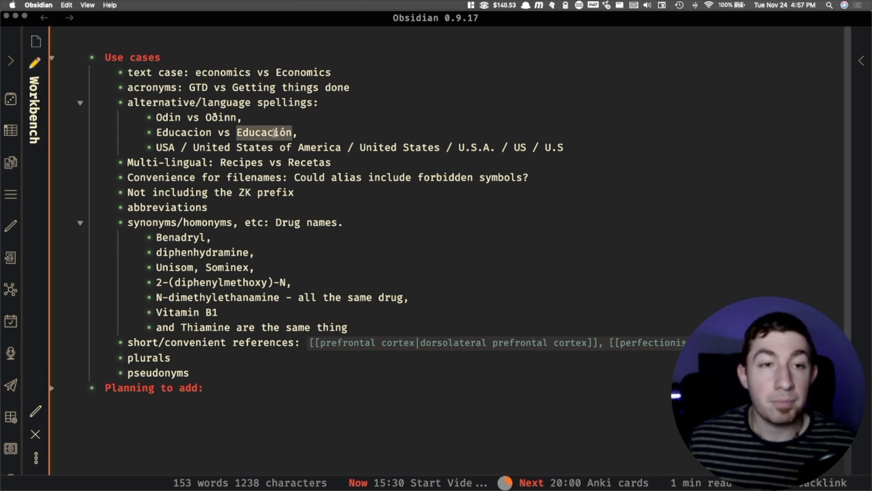
{"action": "left_click", "coordinate": [177, 122]}
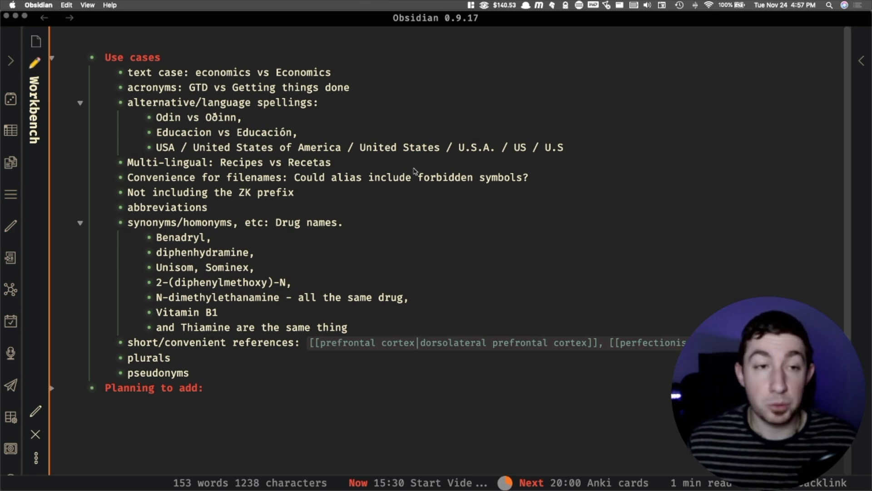
{"action": "double_click", "coordinate": [182, 133]}
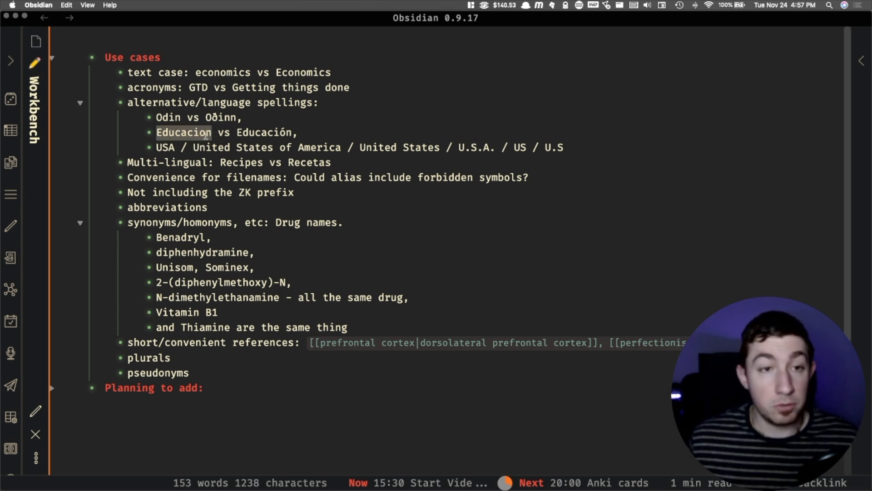
{"action": "left_click_drag", "start_coordinate": [536, 145], "coordinate": [286, 146]}
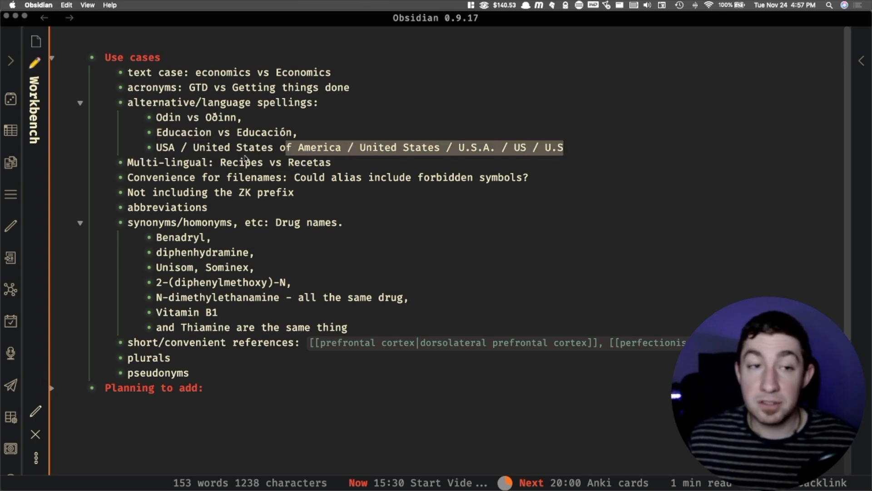
{"action": "left_click_drag", "start_coordinate": [145, 162], "coordinate": [342, 162]}
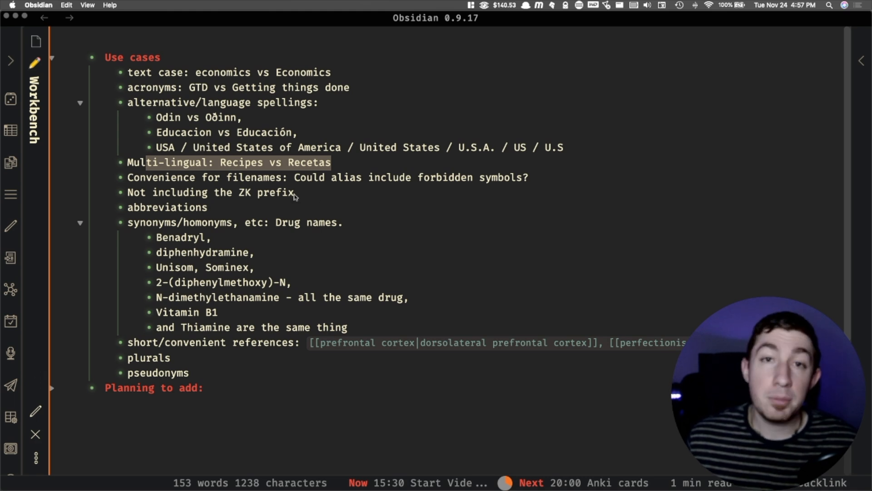
- Highlight the drug-name examples under synonyms/homonyms in the use cases, from 2-(diphenylmethoxy)-N through Thiamine
{"action": "left_click", "coordinate": [319, 195]}
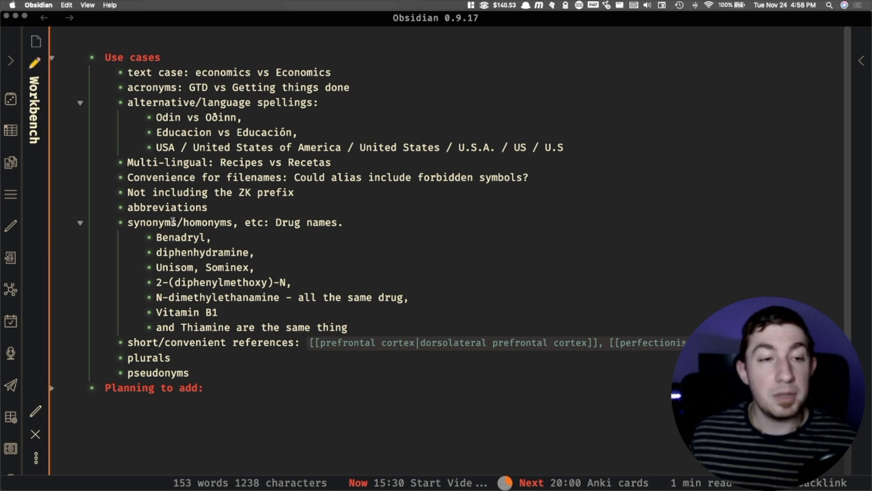
{"action": "left_click_drag", "start_coordinate": [171, 223], "coordinate": [193, 283]}
{"action": "left_click", "coordinate": [240, 321]}
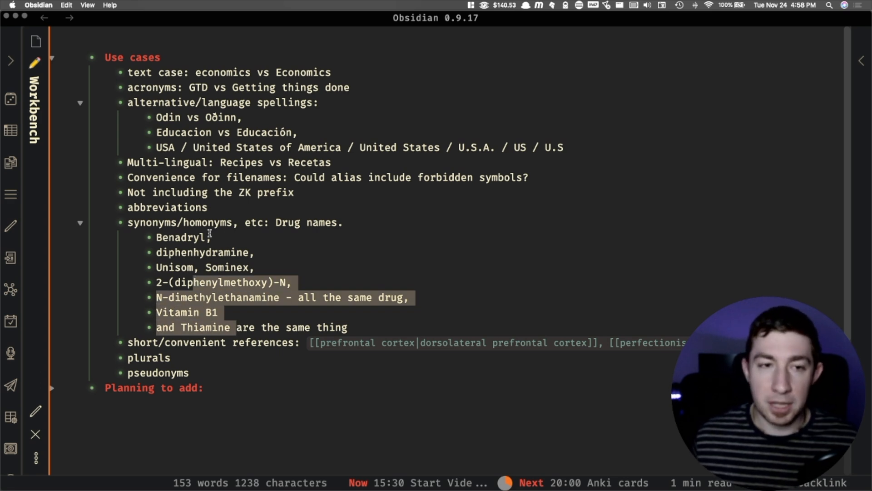
- Highlight the short/convenient references use case and its prefrontal cortex link text, then clear the selection
{"action": "left_click", "coordinate": [186, 340]}
{"action": "left_click_drag", "start_coordinate": [126, 343], "coordinate": [307, 344]}
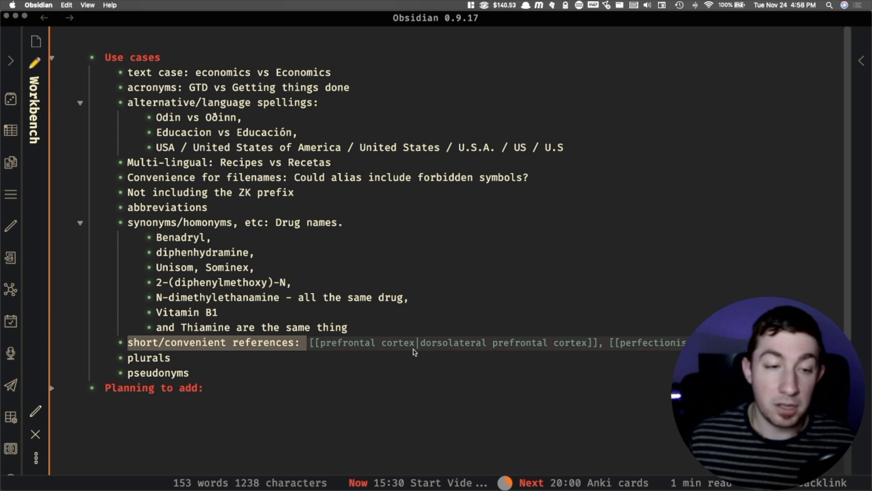
{"action": "left_click", "coordinate": [467, 343]}
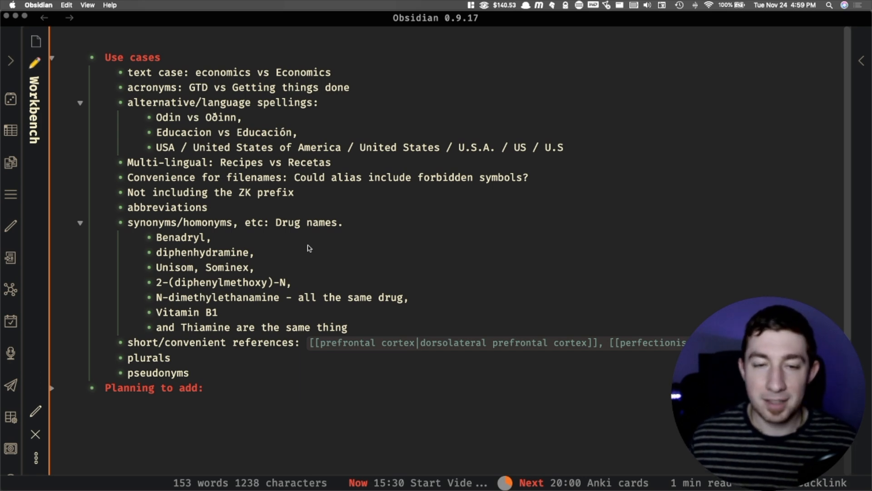
{"action": "left_click_drag", "start_coordinate": [325, 344], "coordinate": [415, 344]}
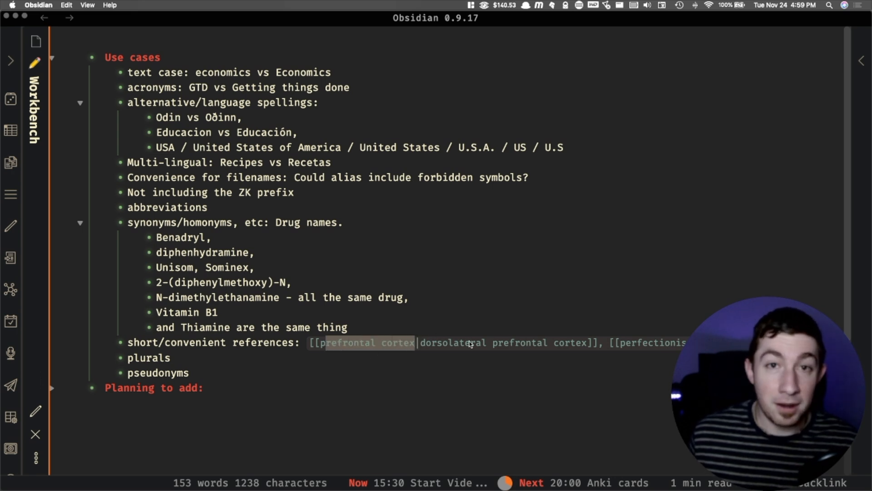
{"action": "left_click", "coordinate": [426, 343]}
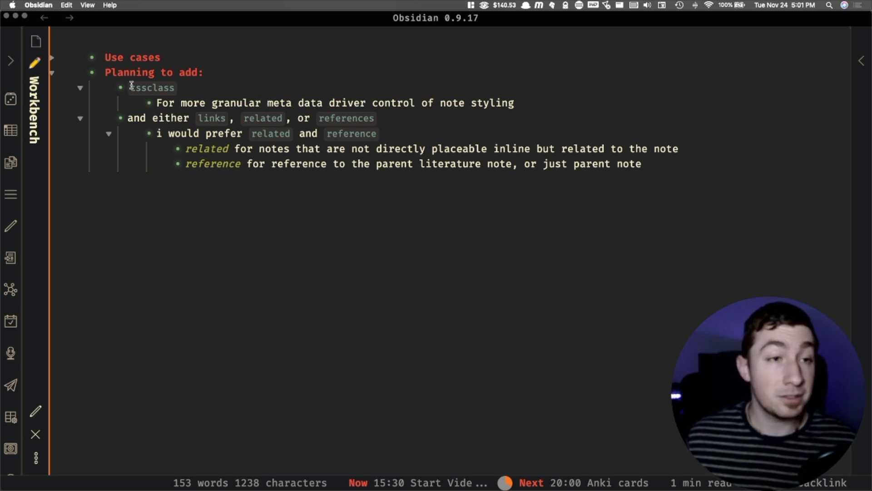
- Highlight cssclass and its note about more granular metadata control of note styling in the Planning to add list
{"action": "left_click_drag", "start_coordinate": [131, 85], "coordinate": [176, 88]}
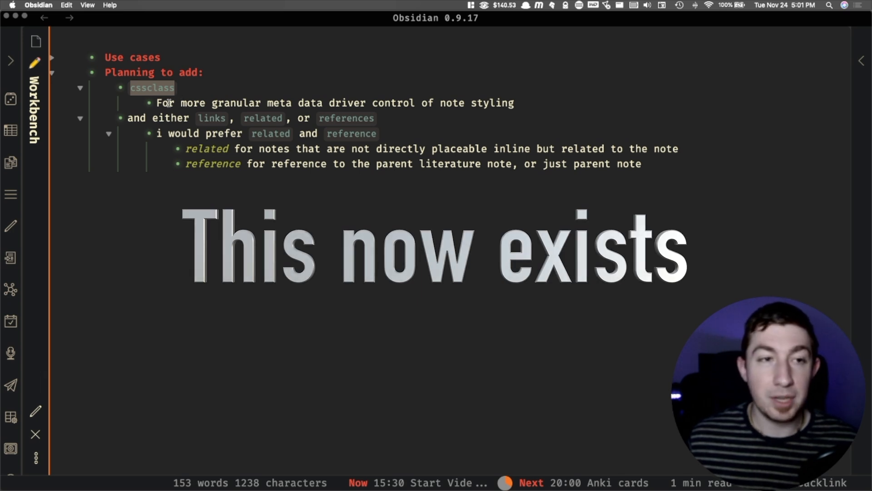
{"action": "left_click_drag", "start_coordinate": [159, 103], "coordinate": [336, 96]}
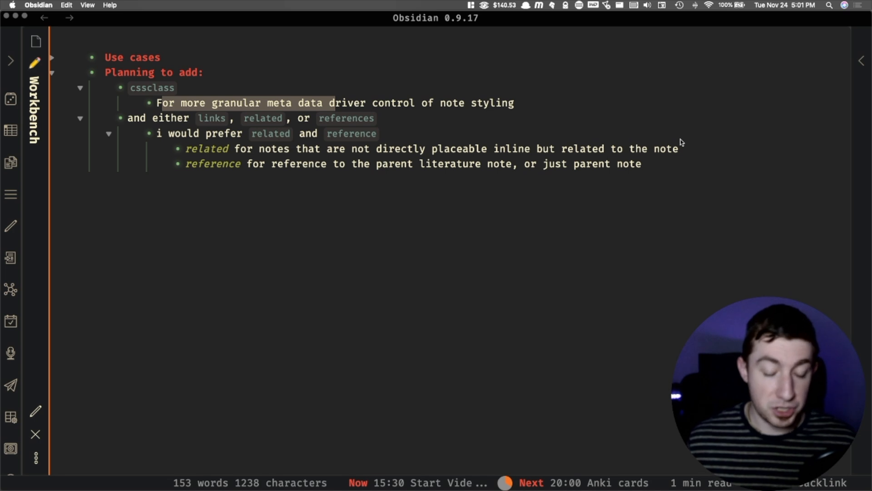
{"action": "left_click", "coordinate": [383, 207]}
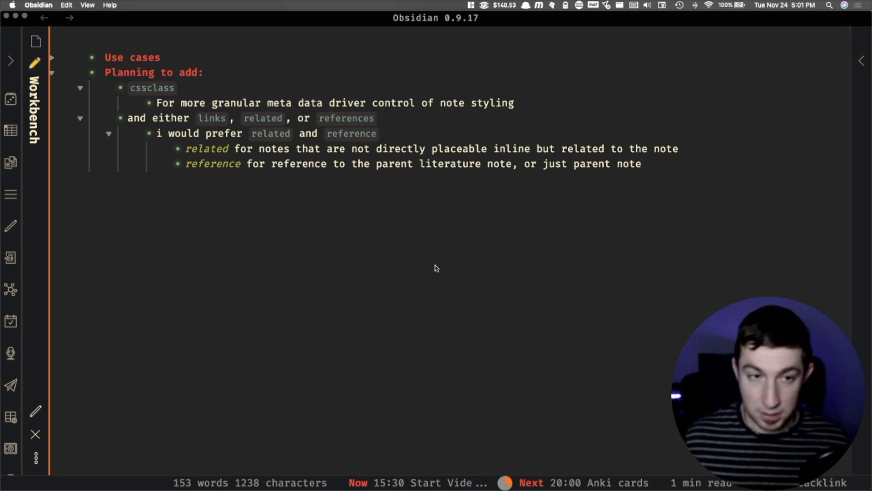
- Switch the Workbench note to editing and add the publish.obsidian.md INDEX page URL on a new unindented line at the end
{"action": "key", "text": "super+e"}
{"action": "scroll", "coordinate": [438, 276], "scroll_direction": "down", "scroll_amount": 5}
{"action": "left_click", "coordinate": [603, 331]}
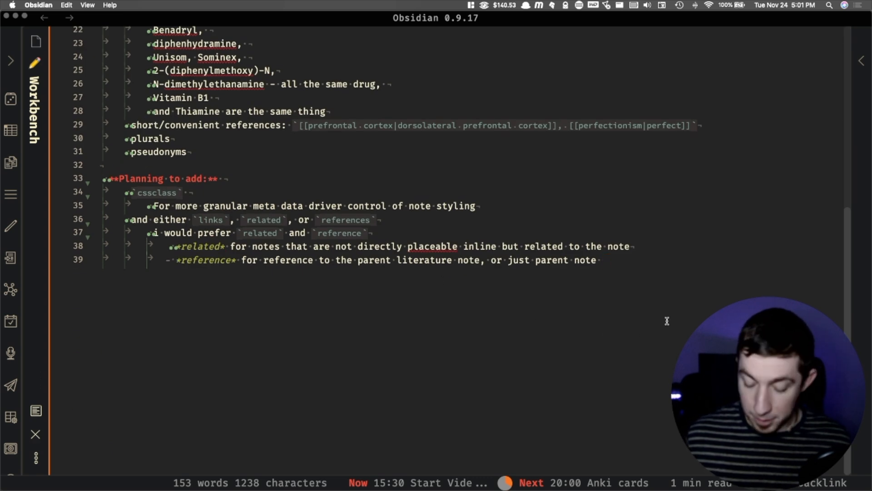
{"action": "key", "text": "Return"}
{"action": "key", "text": "Return"}
{"action": "key", "text": "shift+Home"}
{"action": "key", "text": "BackSpace"}
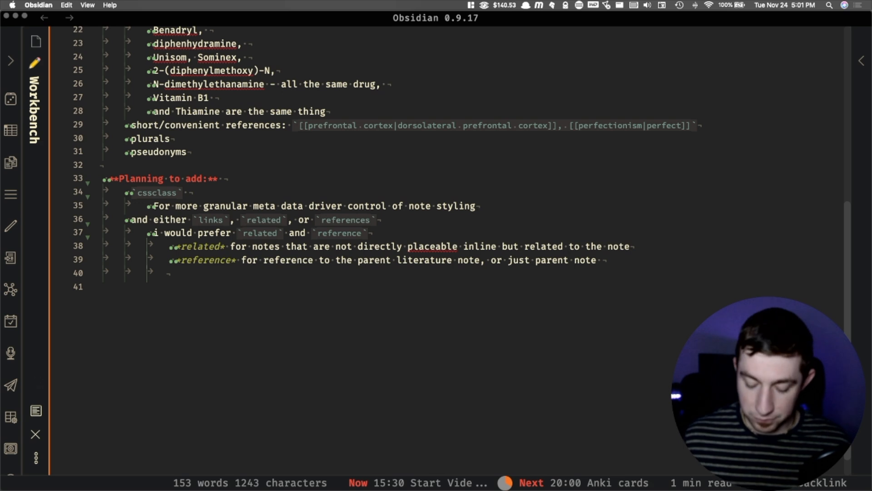
{"action": "type", "text": "https://publish.obsidian.md/bryan-jenks/INDEX"}
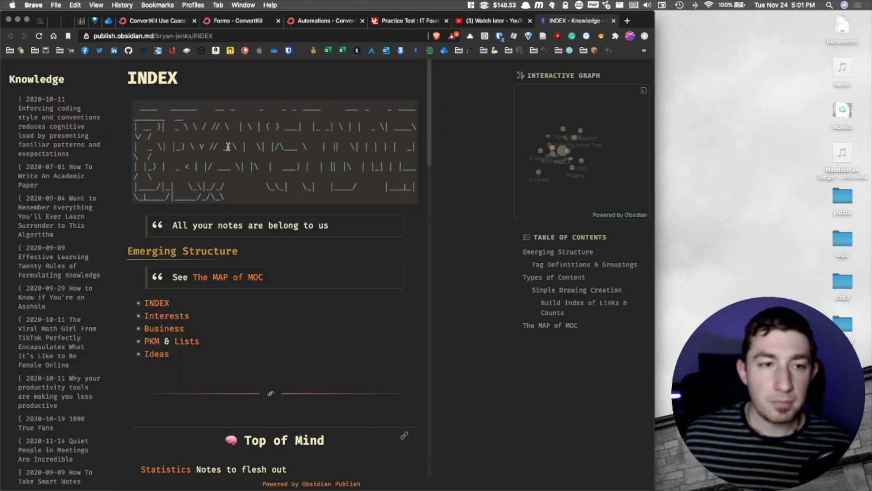
- Switch to Brave and look through the published INDEX page, including its text banner, down the page and back up to Emerging Structure
{"action": "scroll", "coordinate": [273, 157], "scroll_direction": "down", "scroll_amount": 1}
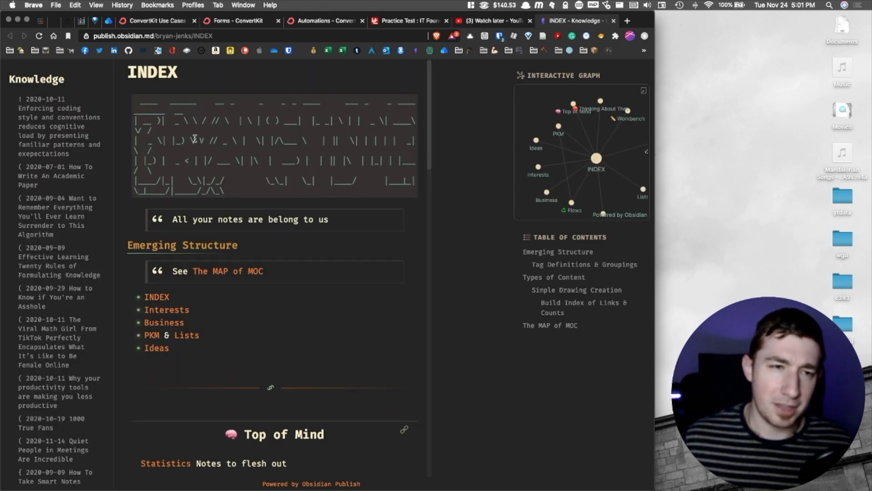
{"action": "left_click_drag", "start_coordinate": [159, 109], "coordinate": [314, 170]}
{"action": "left_click", "coordinate": [390, 182]}
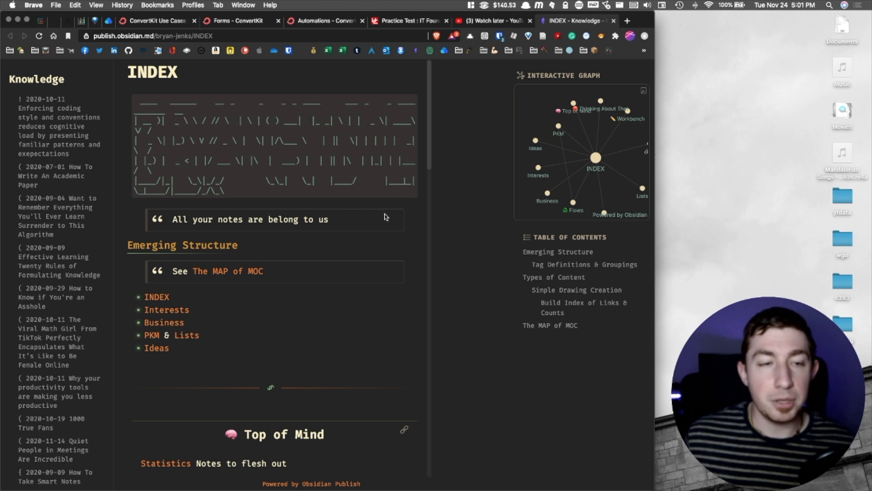
{"action": "scroll", "coordinate": [350, 195], "scroll_direction": "down", "scroll_amount": 10}
{"action": "scroll", "coordinate": [324, 191], "scroll_direction": "up", "scroll_amount": 3}
{"action": "scroll", "coordinate": [329, 191], "scroll_direction": "up", "scroll_amount": 5}
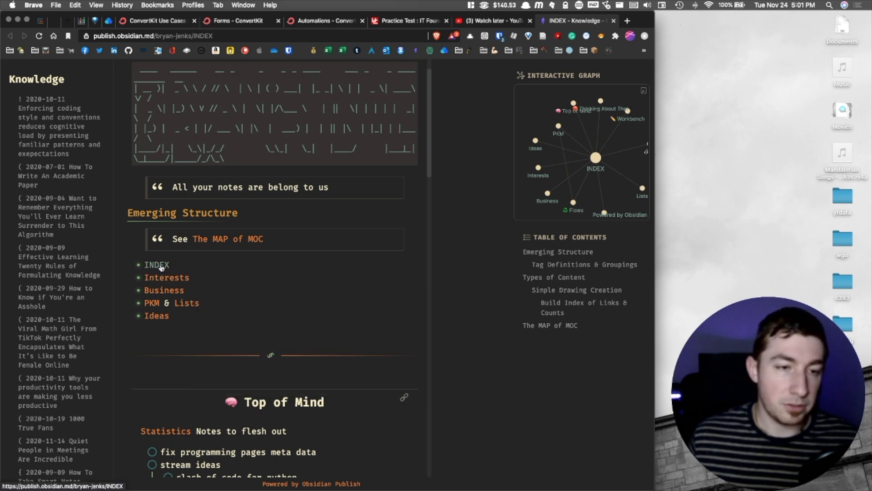
- Follow the published notes from Interests to Programming to C++ and look through the C++ page down to its libraries
{"action": "left_click", "coordinate": [172, 278]}
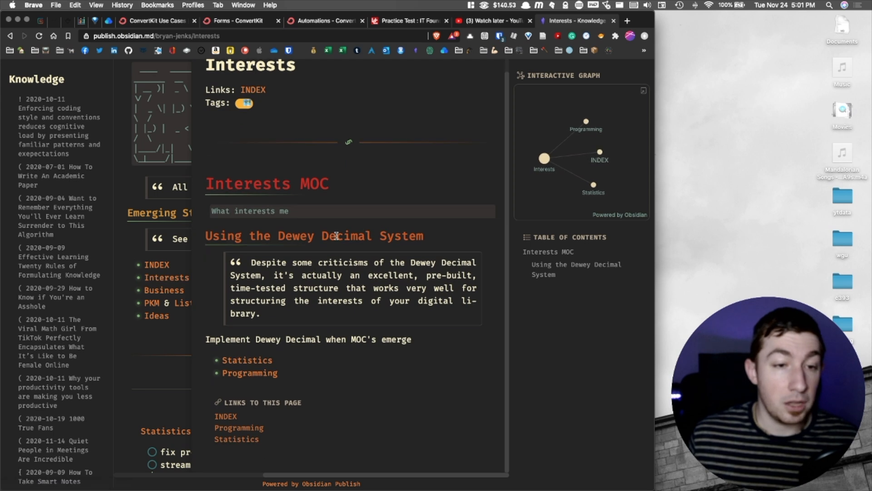
{"action": "left_click", "coordinate": [272, 373]}
{"action": "scroll", "coordinate": [398, 262], "scroll_direction": "down", "scroll_amount": 3}
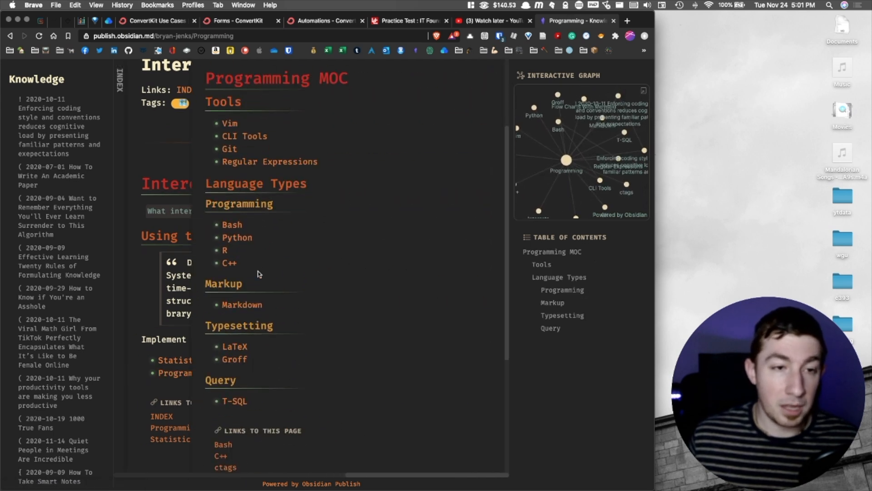
{"action": "left_click", "coordinate": [233, 253]}
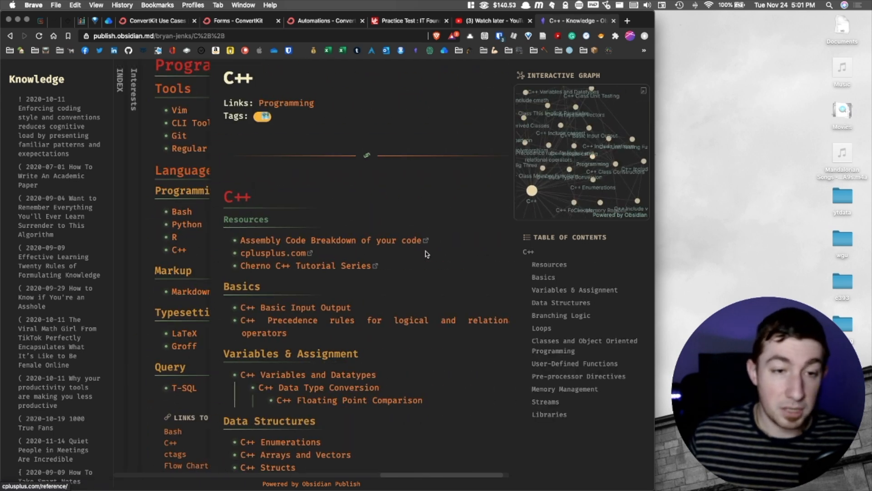
{"action": "scroll", "coordinate": [425, 253], "scroll_direction": "down", "scroll_amount": 10}
{"action": "scroll", "coordinate": [318, 231], "scroll_direction": "down", "scroll_amount": 3}
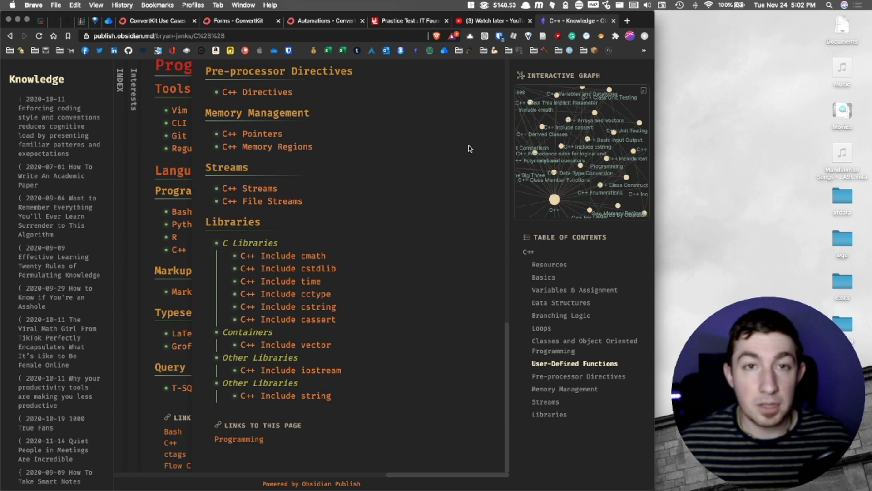
- Switch back to Obsidian, select the INDEX URL on the Workbench note's last line, and return the note to preview
{"action": "key", "text": "ctrl+Up"}
{"action": "left_click", "coordinate": [603, 37]}
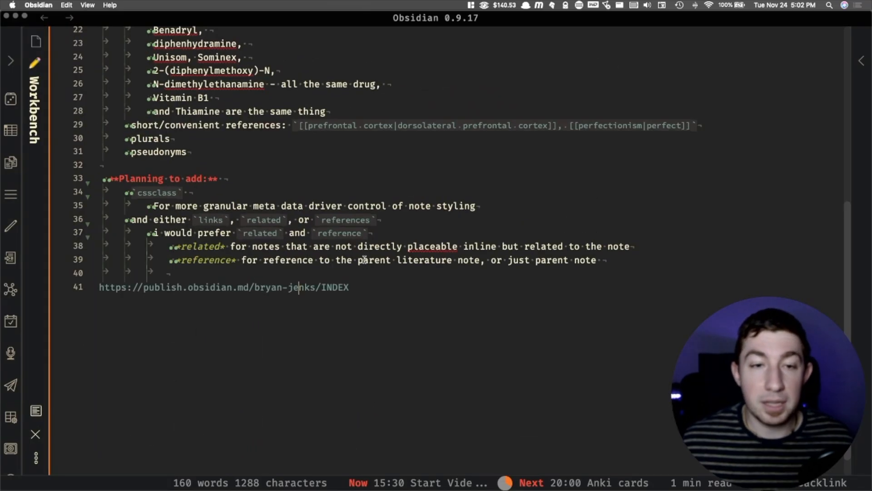
{"action": "left_click_drag", "start_coordinate": [384, 285], "coordinate": [78, 289]}
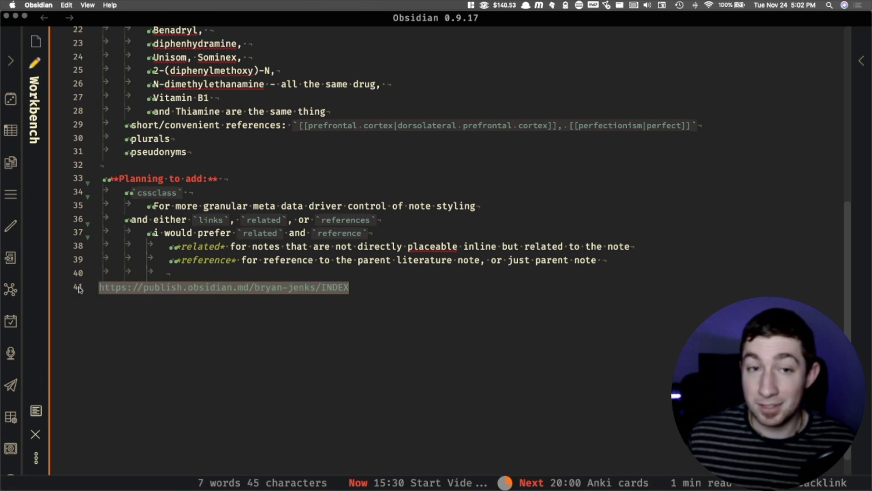
{"action": "scroll", "coordinate": [446, 264], "scroll_direction": "up", "scroll_amount": 5}
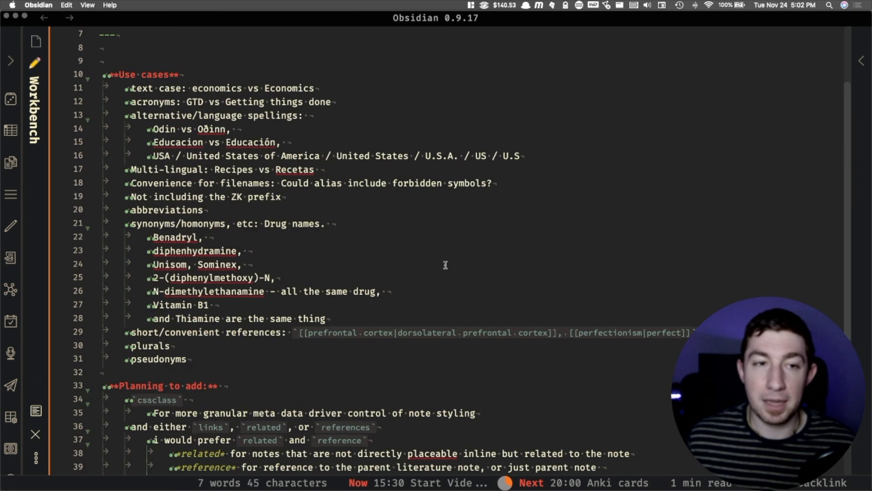
{"action": "key", "text": "super+e"}
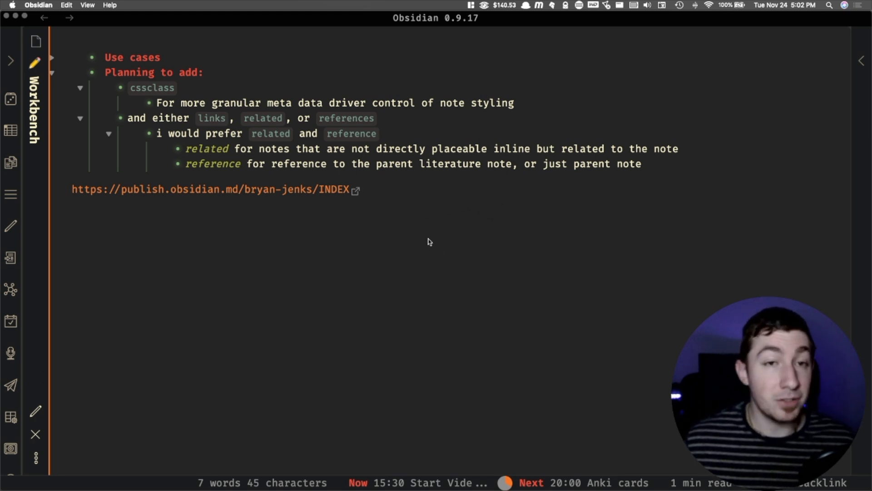
- Highlight cssclass and the proposed links, related and references keys in the Planning to add list
{"action": "double_click", "coordinate": [160, 90]}
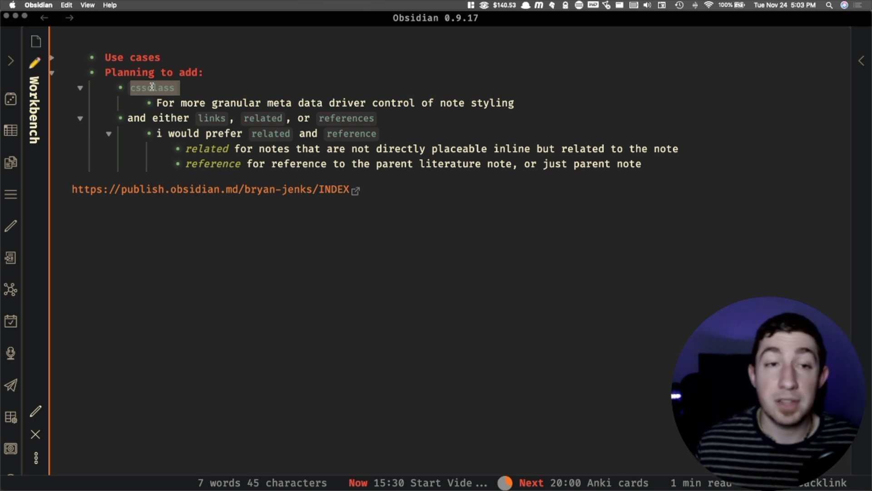
{"action": "left_click_drag", "start_coordinate": [119, 117], "coordinate": [190, 119]}
{"action": "double_click", "coordinate": [207, 118]}
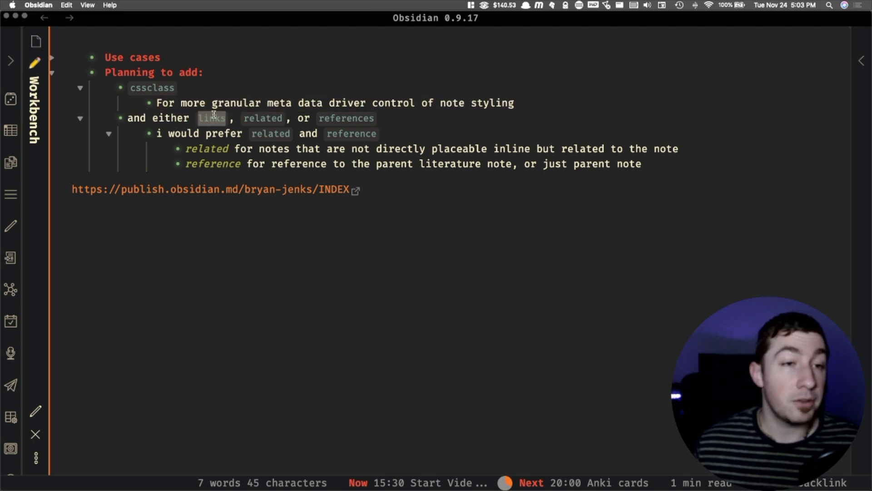
{"action": "double_click", "coordinate": [252, 121]}
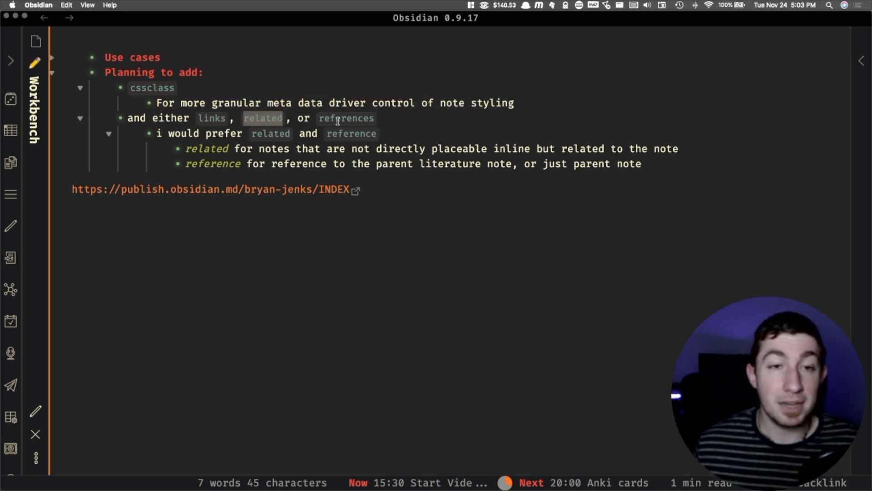
{"action": "double_click", "coordinate": [342, 120]}
{"action": "left_click", "coordinate": [369, 148]}
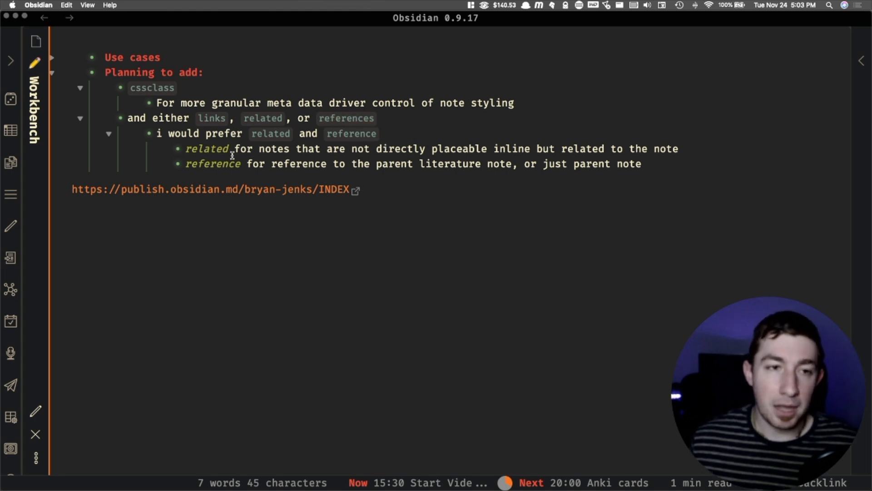
{"action": "double_click", "coordinate": [215, 119]}
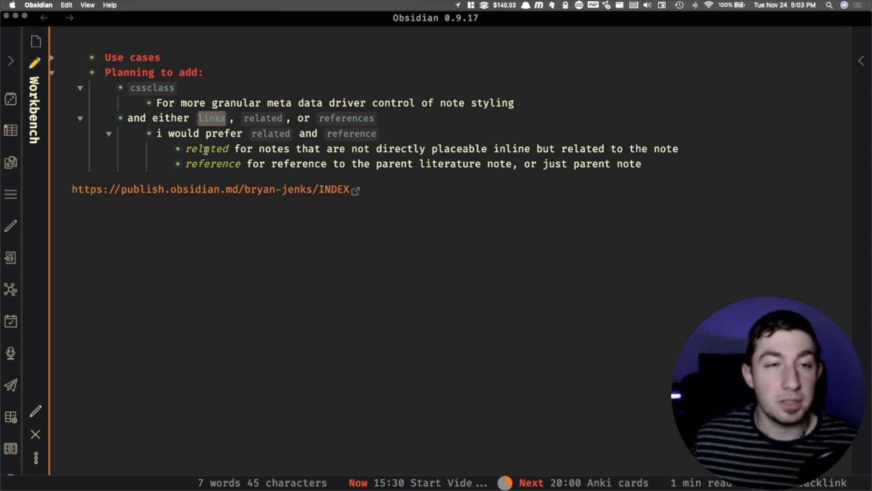
{"action": "left_click", "coordinate": [257, 127]}
{"action": "double_click", "coordinate": [268, 123]}
{"action": "double_click", "coordinate": [344, 117]}
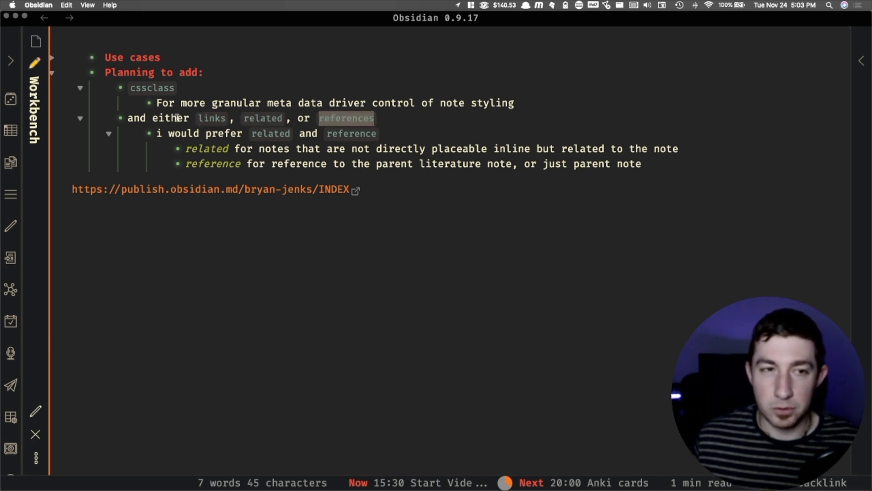
{"action": "double_click", "coordinate": [201, 119]}
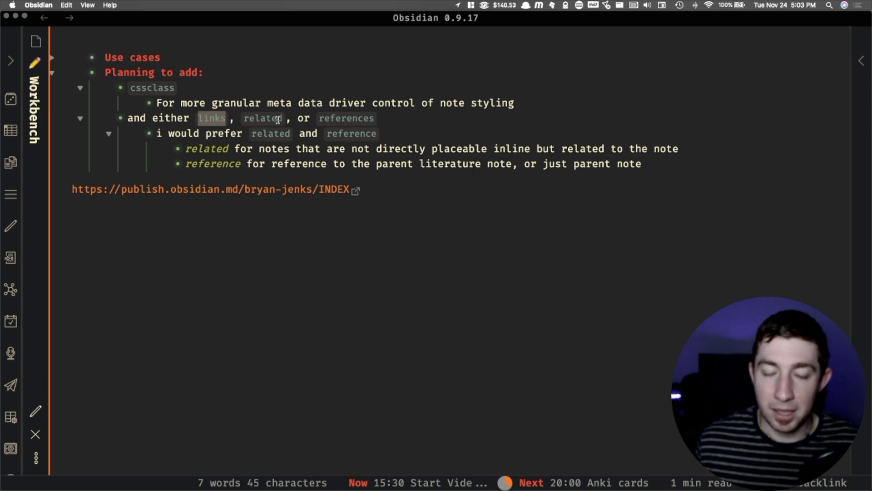
- Open the ADHD hyperfocus note in a new pane and look through it, highlighting the passage about pulling away from a task
{"action": "key", "text": "super+o"}
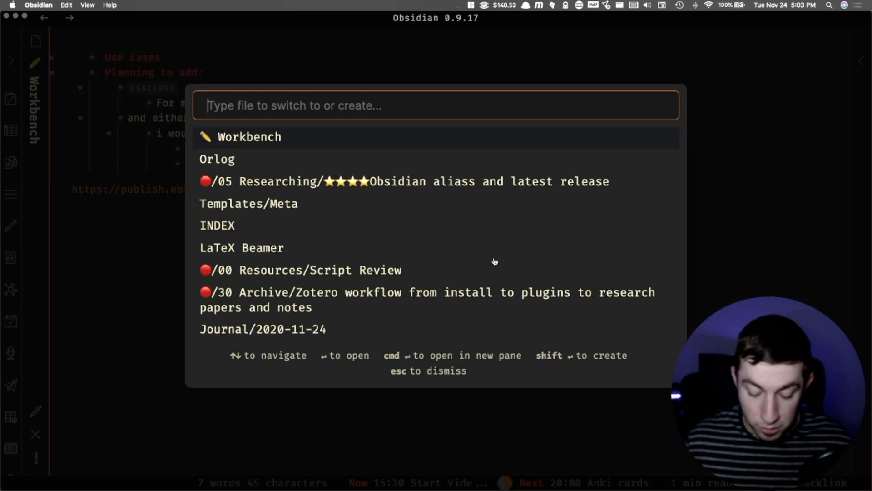
{"action": "type", "text": "adhd"}
{"action": "key", "text": "super+Return"}
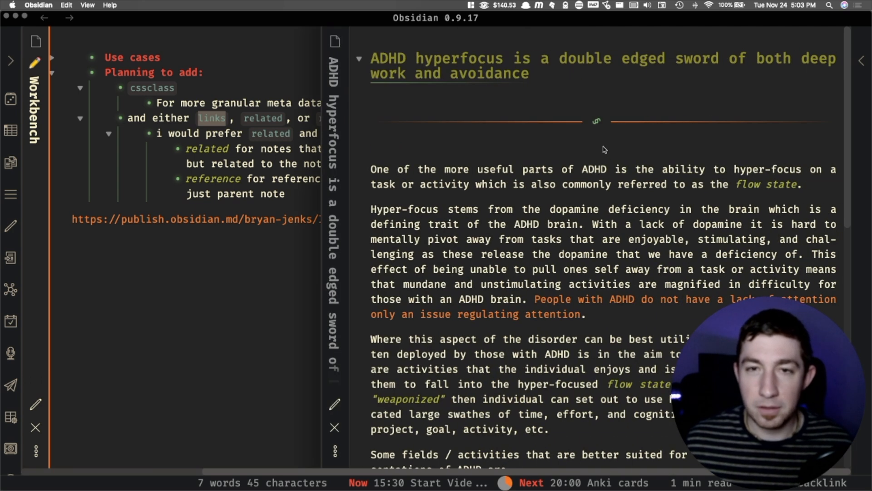
{"action": "scroll", "coordinate": [574, 74], "scroll_direction": "down", "scroll_amount": 1}
{"action": "scroll", "coordinate": [575, 74], "scroll_direction": "down", "scroll_amount": 5}
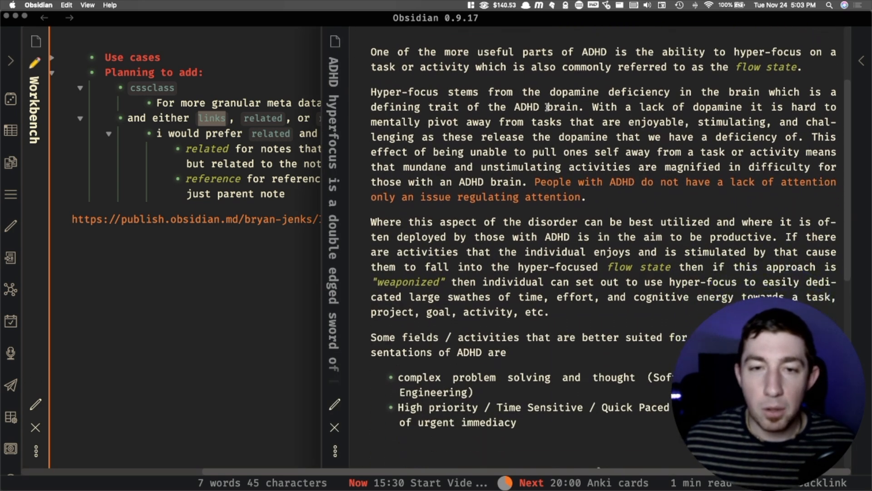
{"action": "left_click_drag", "start_coordinate": [499, 147], "coordinate": [599, 163]}
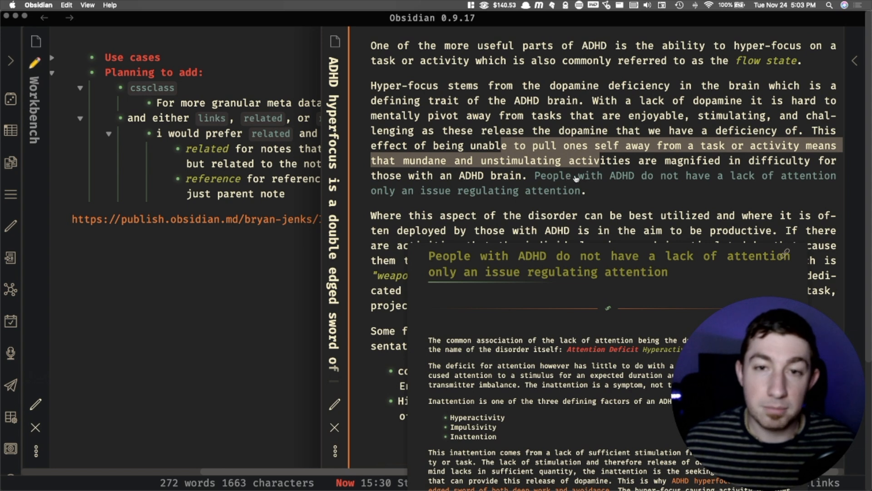
{"action": "left_click", "coordinate": [590, 102]}
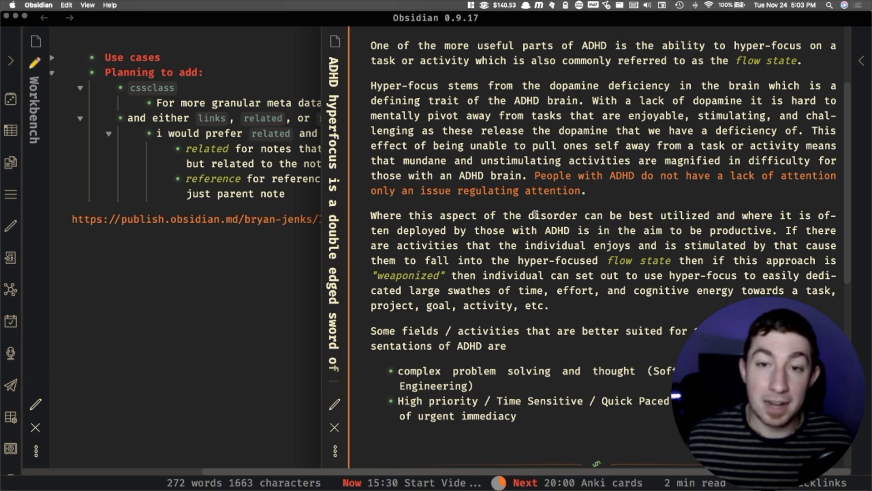
- Preview the linked note on attention regulation, review the ADHD hyperfocus note down to its tags, links and references, and close its pane
{"action": "scroll", "coordinate": [552, 119], "scroll_direction": "down", "scroll_amount": 5}
{"action": "scroll", "coordinate": [502, 71], "scroll_direction": "up", "scroll_amount": 2}
{"action": "mouse_move", "coordinate": [502, 70]}
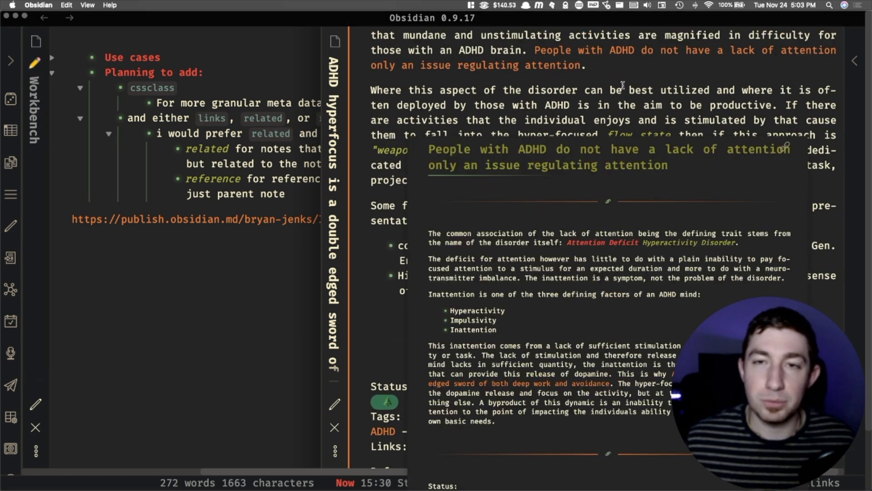
{"action": "scroll", "coordinate": [596, 128], "scroll_direction": "up", "scroll_amount": 1}
{"action": "scroll", "coordinate": [597, 128], "scroll_direction": "down", "scroll_amount": 4}
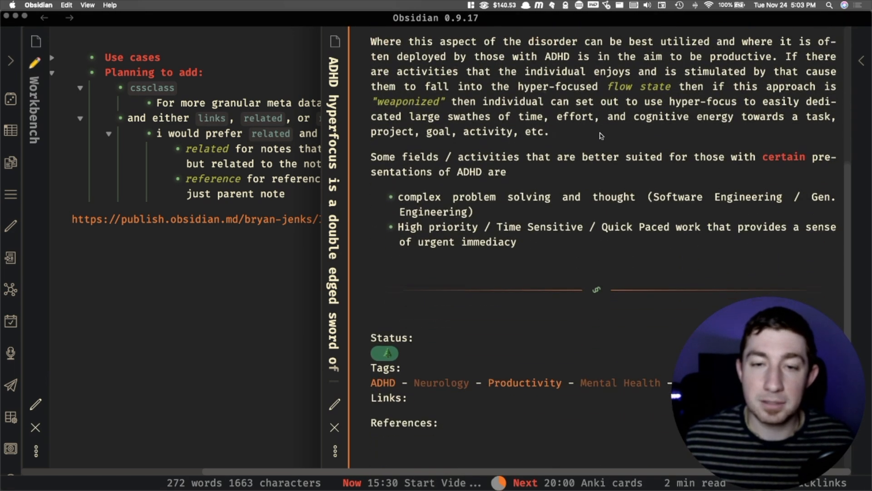
{"action": "scroll", "coordinate": [578, 144], "scroll_direction": "up", "scroll_amount": 9}
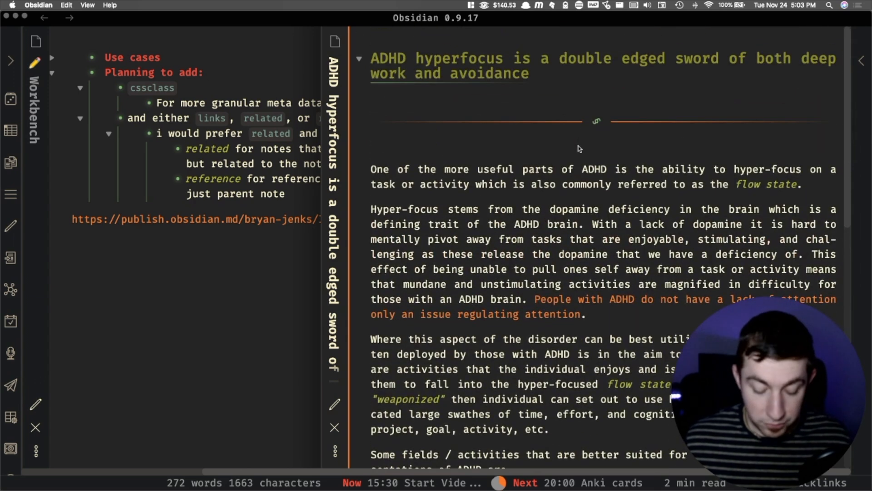
{"action": "key", "text": "super+w"}
- Highlight words in the related and reference entries of the Workbench note, and collapse the Planning to add list
{"action": "double_click", "coordinate": [200, 150]}
{"action": "double_click", "coordinate": [210, 167]}
{"action": "double_click", "coordinate": [216, 151]}
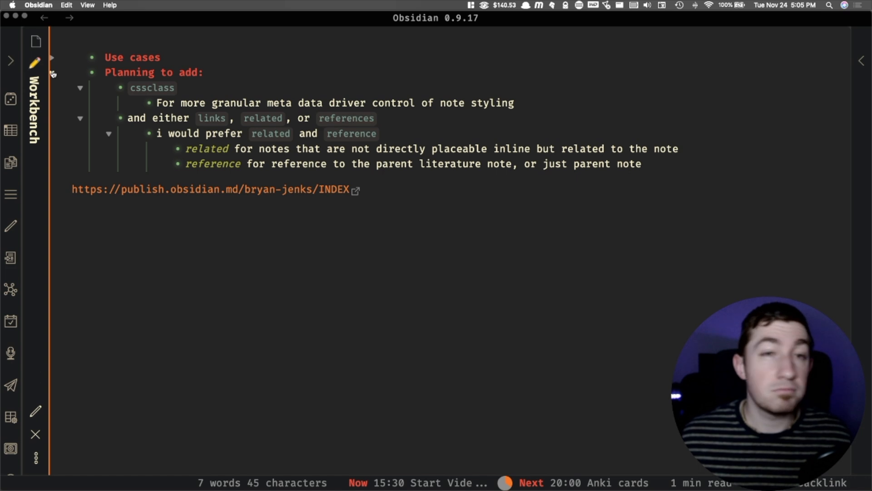
{"action": "left_click", "coordinate": [52, 73]}
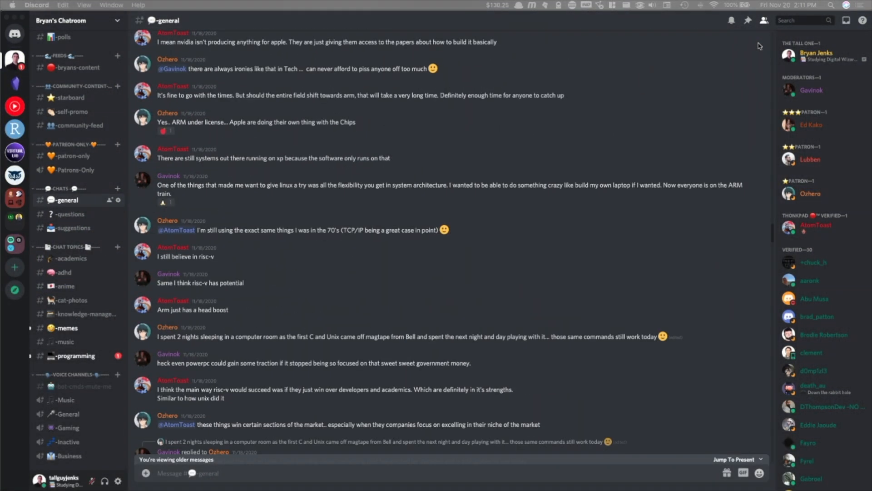
- Switch to Discord and look through the older messages in the chat server's general channel
{"action": "scroll", "coordinate": [760, 46], "scroll_direction": "down", "scroll_amount": 15}
{"action": "scroll", "coordinate": [760, 46], "scroll_direction": "down", "scroll_amount": 15}
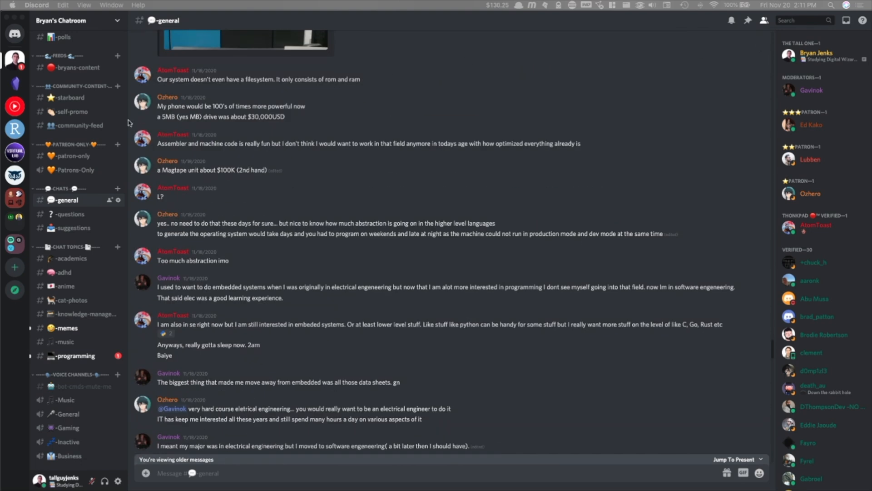
{"action": "left_click", "coordinate": [61, 145]}
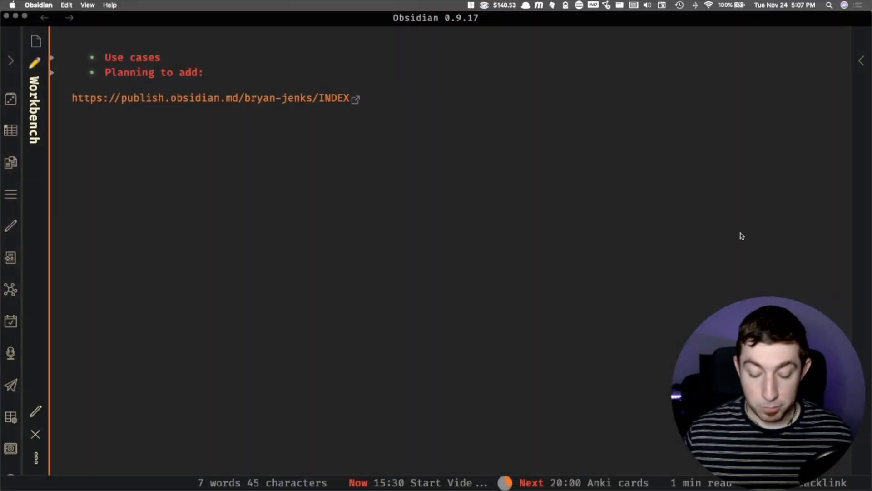
- Switch back to Obsidian, open the Patrons note by searching for "pat", and look through its table of names and tiers
{"action": "key", "text": "super+o"}
{"action": "type", "text": "pat"}
{"action": "key", "text": "Return"}
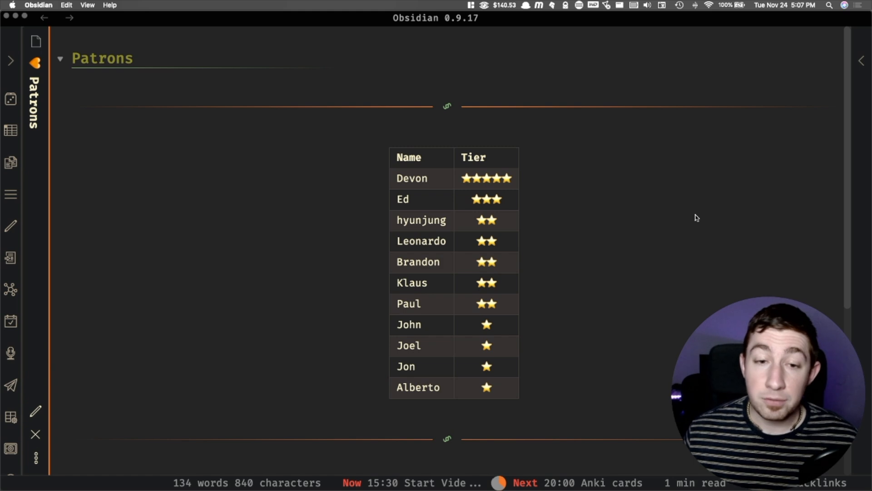
{"action": "scroll", "coordinate": [638, 198], "scroll_direction": "down", "scroll_amount": 1}
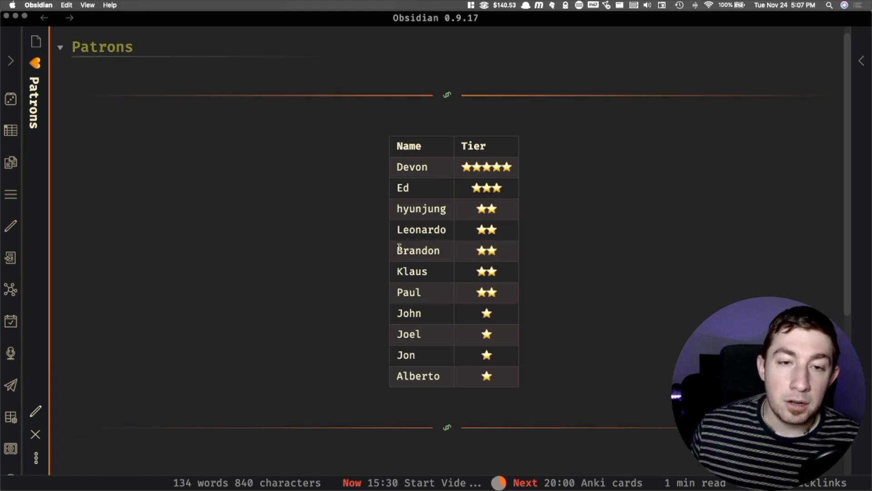
{"action": "scroll", "coordinate": [450, 348], "scroll_direction": "down", "scroll_amount": 1}
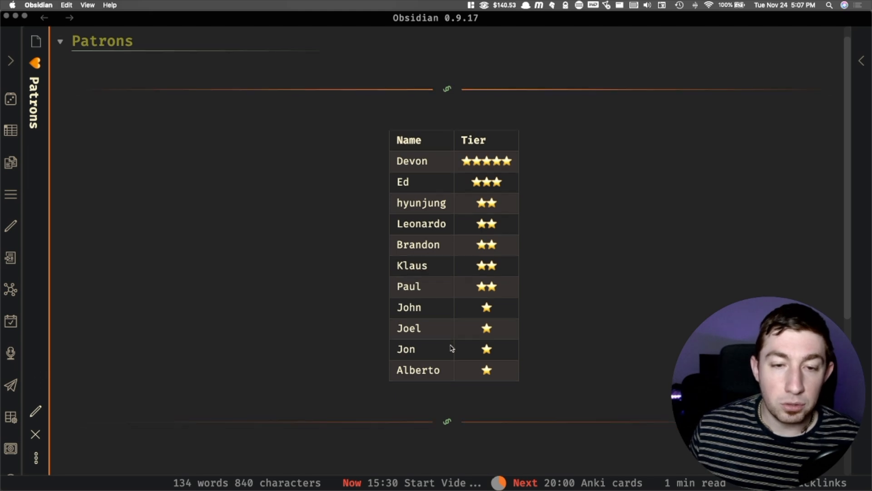